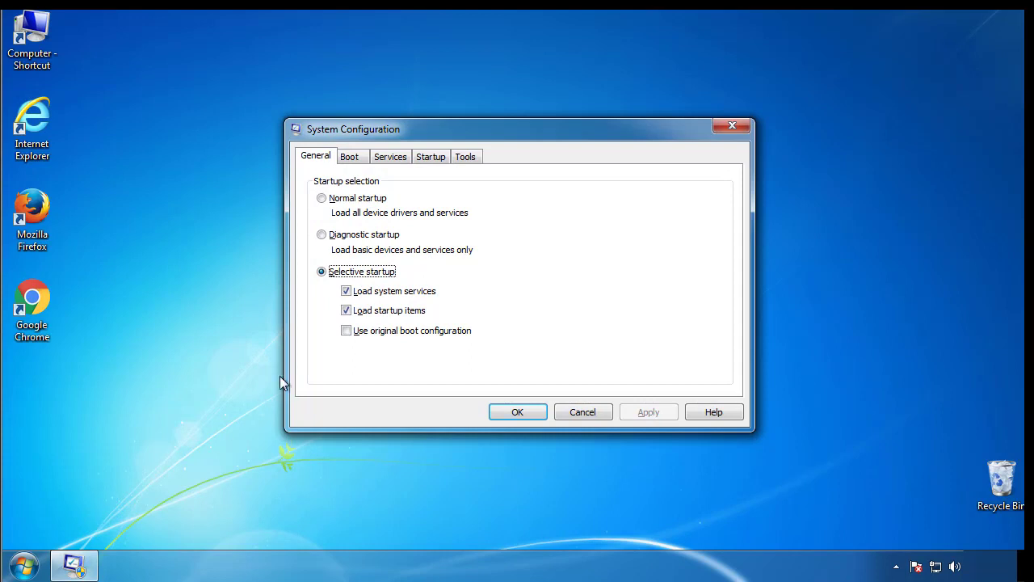
# Step: Enable Safe boot with the Minimal option in the boot settings and restart the computer to apply it
pyautogui.click(348, 157)
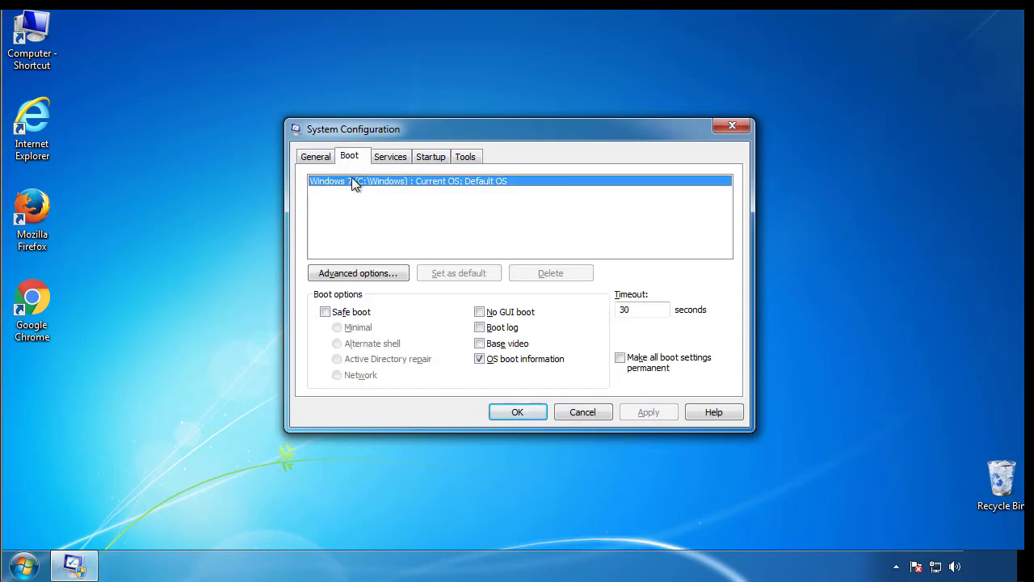
pyautogui.click(324, 312)
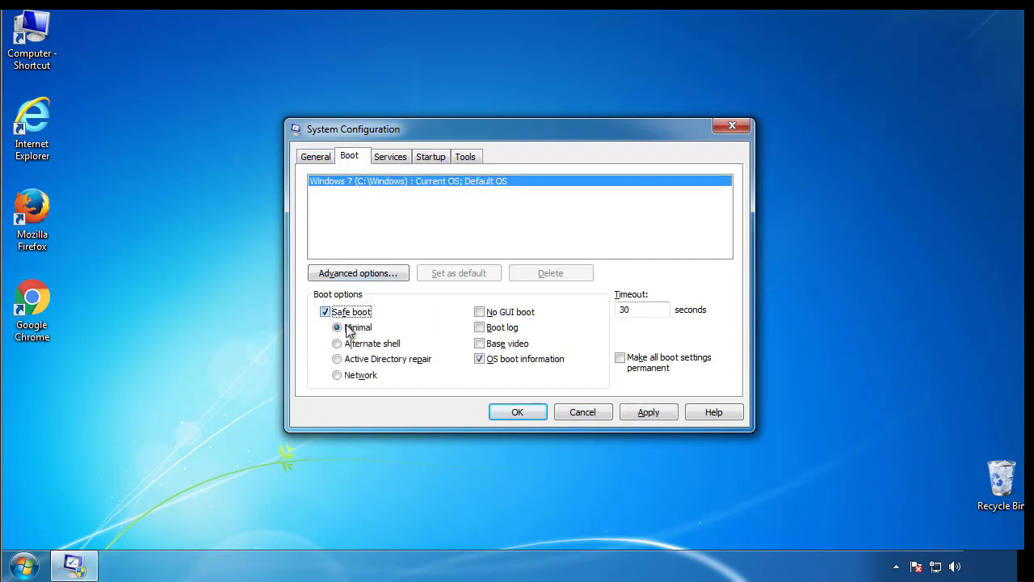
pyautogui.click(525, 412)
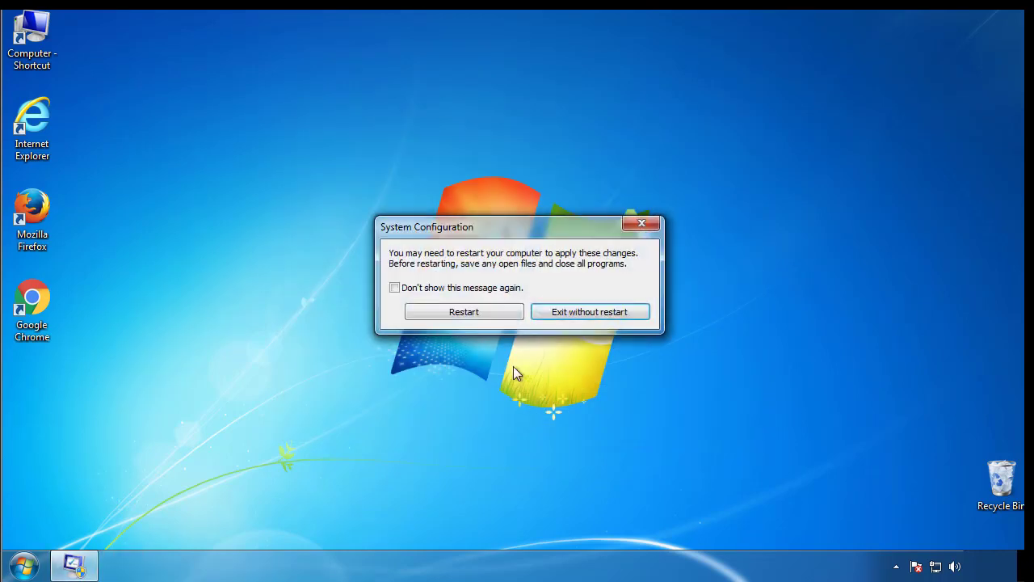
pyautogui.click(465, 314)
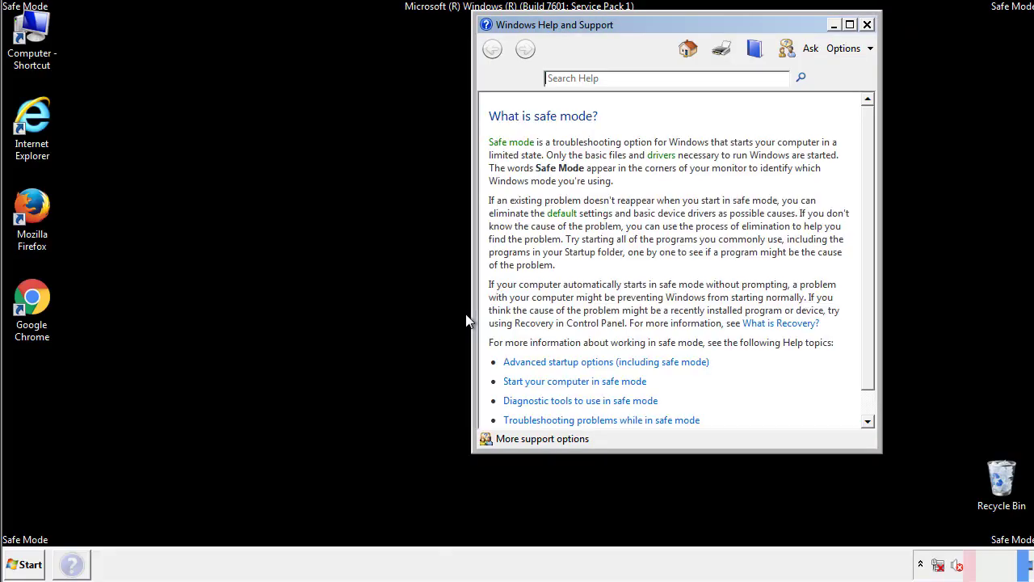
pyautogui.click(867, 25)
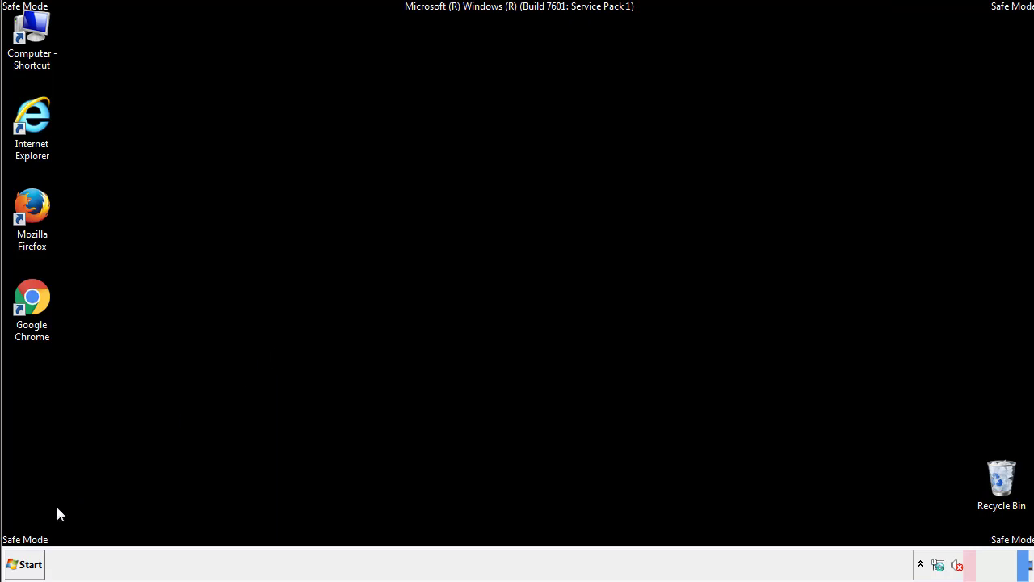
# Step: Make sure the Control Panel's Folder Options are set to show hidden files, folders, and drives, and accept the settings
pyautogui.click(24, 564)
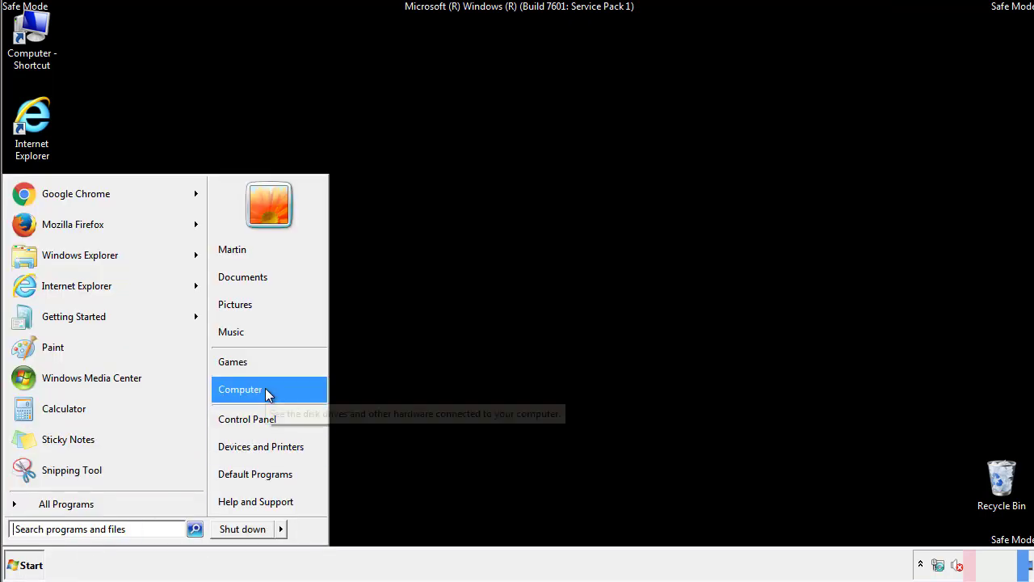
pyautogui.click(266, 418)
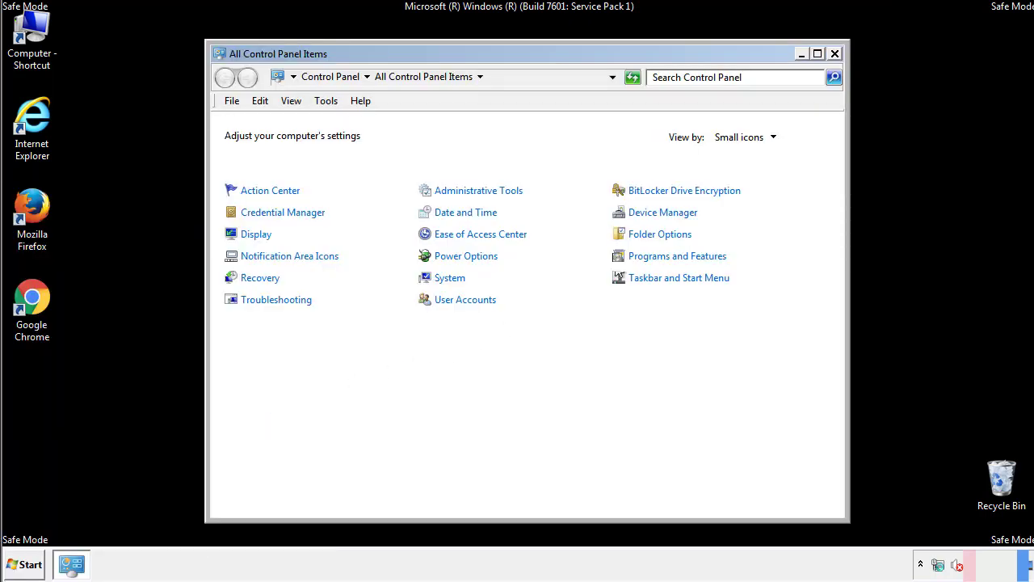
pyautogui.click(662, 233)
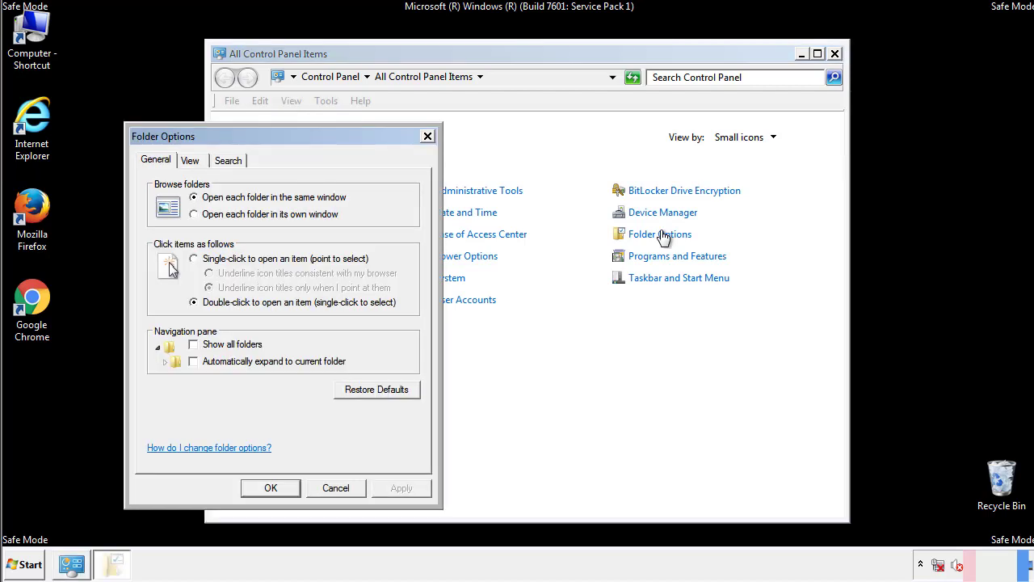
pyautogui.click(192, 162)
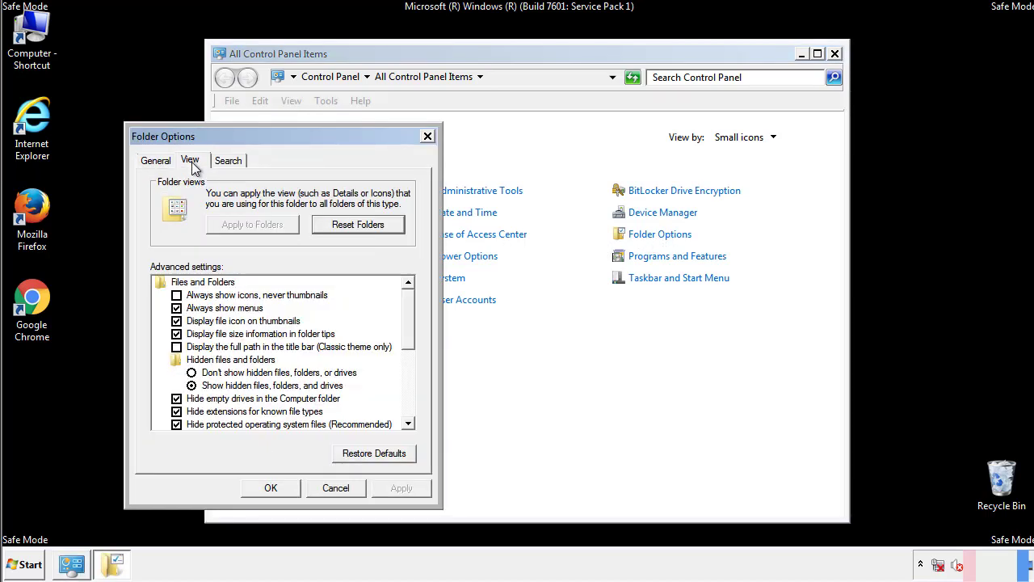
pyautogui.click(177, 308)
pyautogui.click(272, 488)
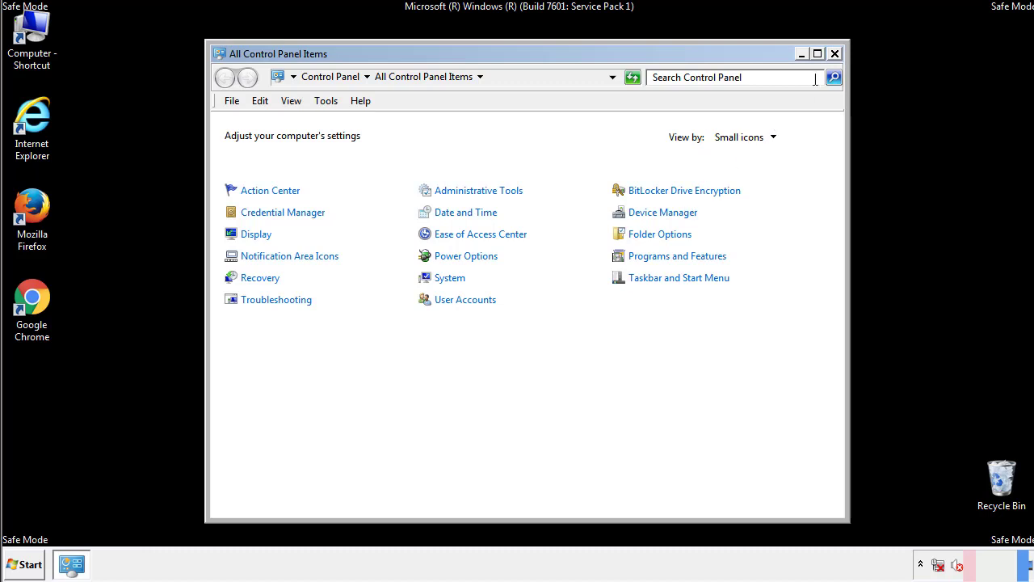
pyautogui.click(835, 54)
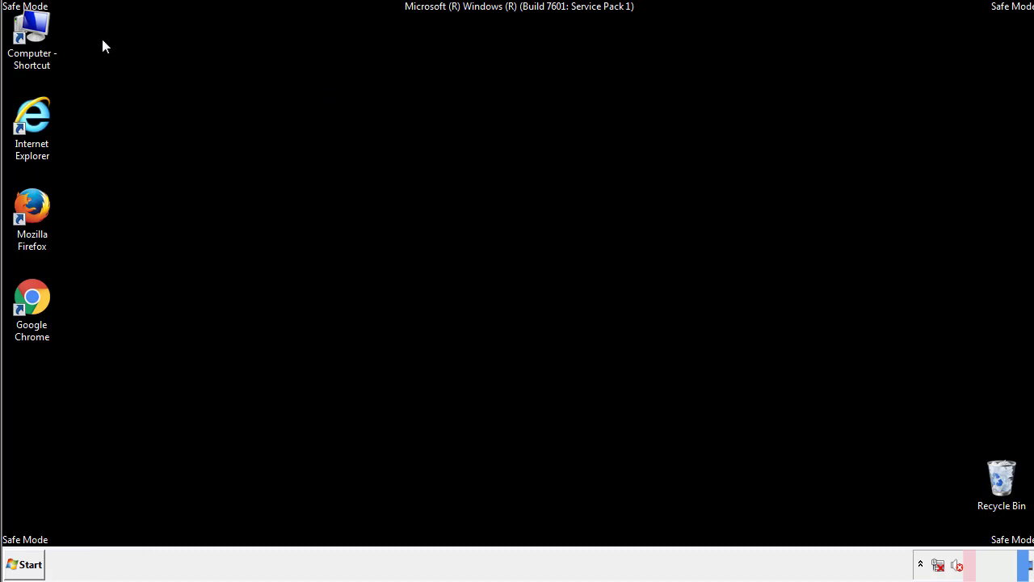
# Step: Browse to the folder C:\Windows\System32\drivers\etc
pyautogui.doubleClick(32, 37)
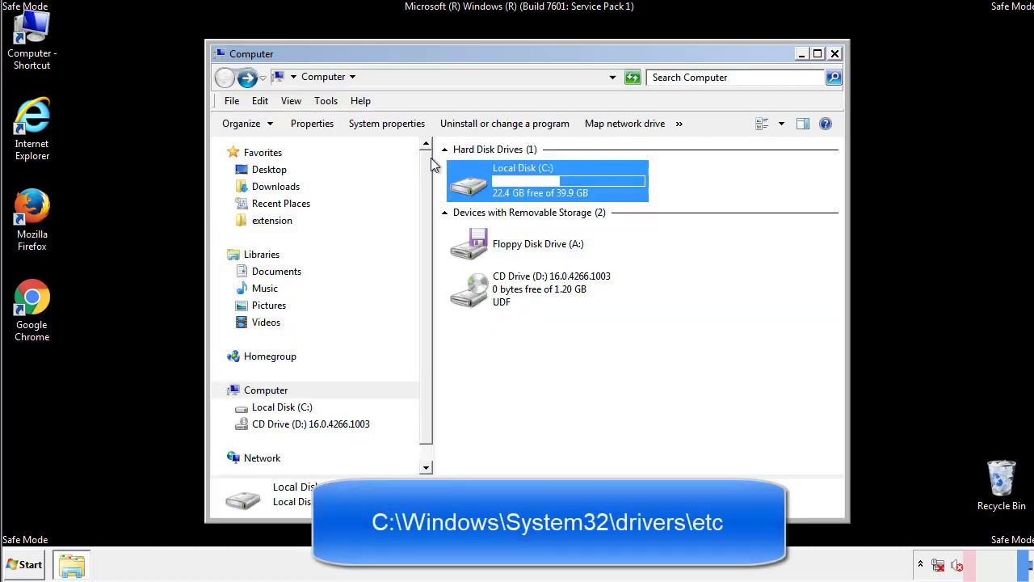
pyautogui.doubleClick(475, 185)
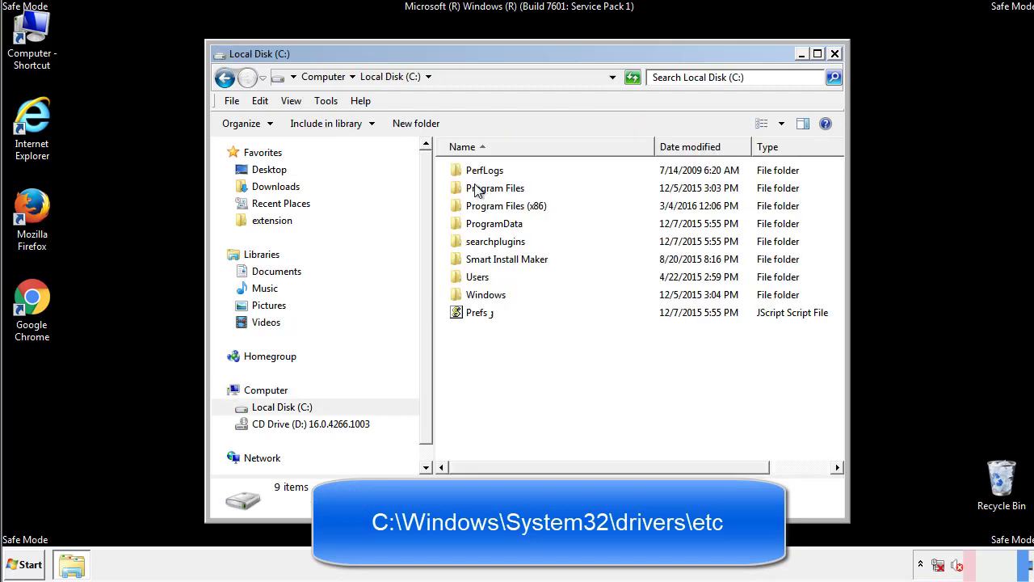
pyautogui.doubleClick(477, 294)
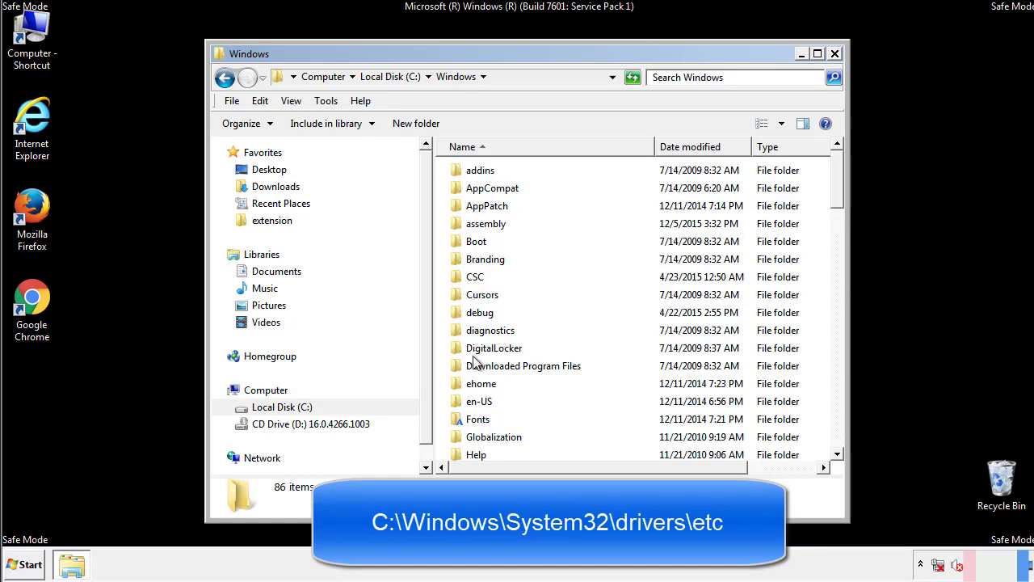
pyautogui.scroll(-4, 475, 364)
pyautogui.scroll(-5, 476, 368)
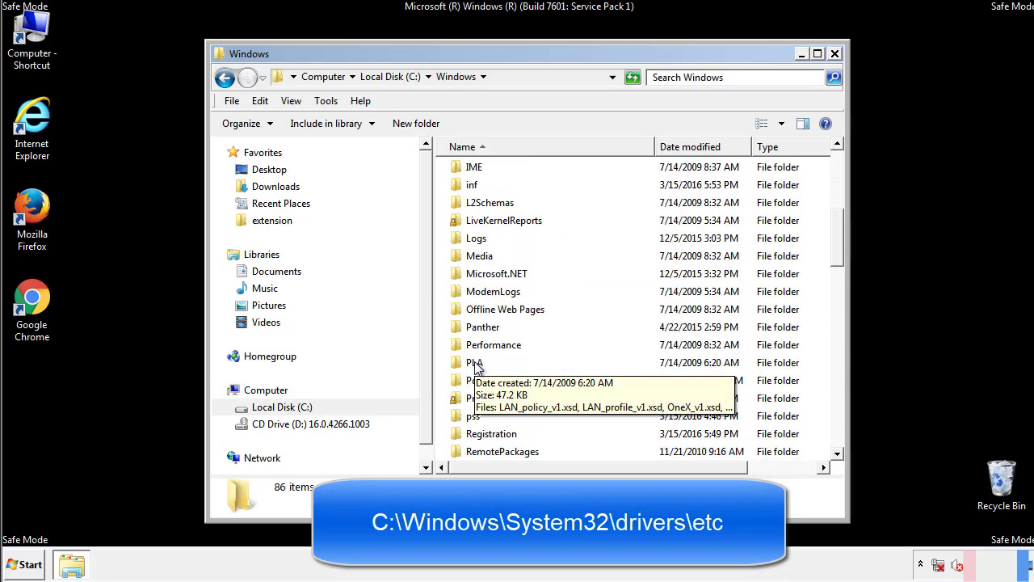
pyautogui.scroll(-2, 477, 368)
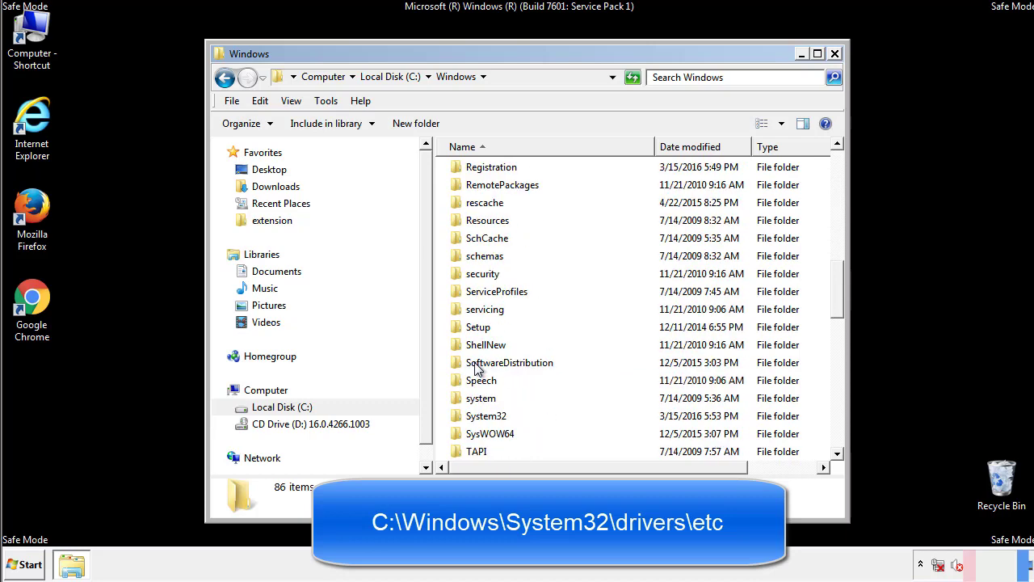
pyautogui.doubleClick(487, 416)
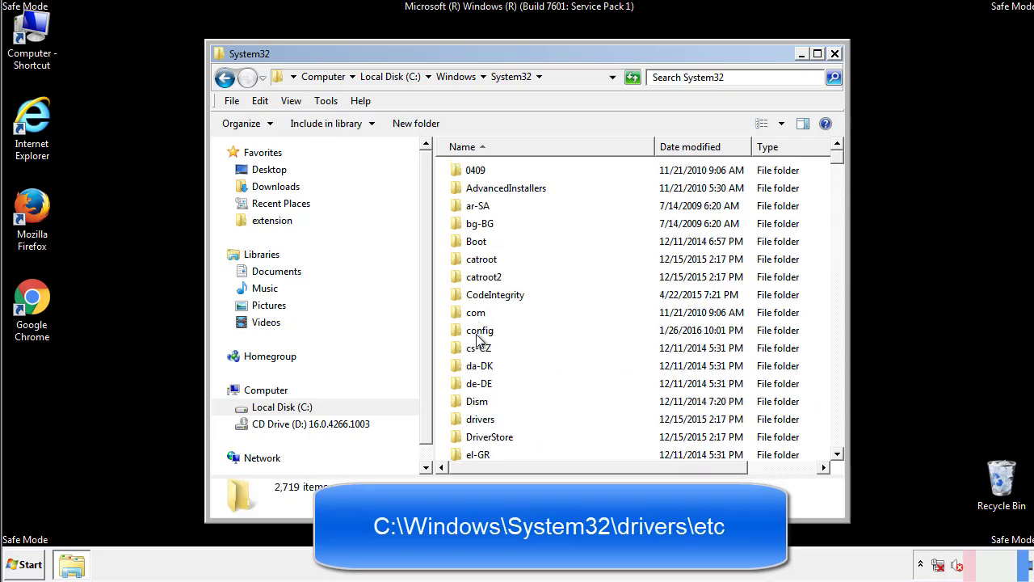
pyautogui.doubleClick(480, 420)
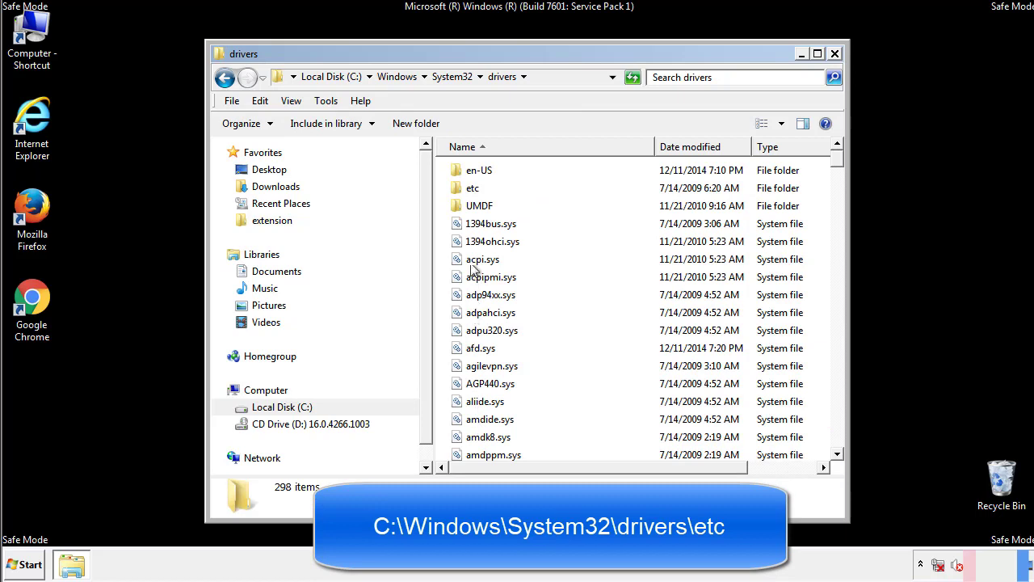
pyautogui.doubleClick(471, 189)
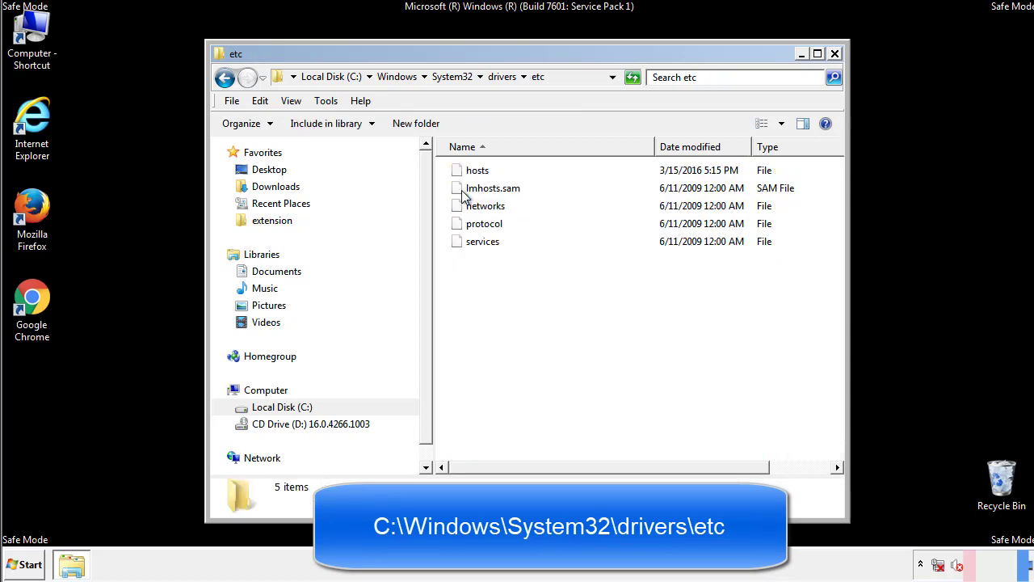
# Step: Open the hosts file with Notepad and move its window so the whole text is in view
pyautogui.doubleClick(470, 172)
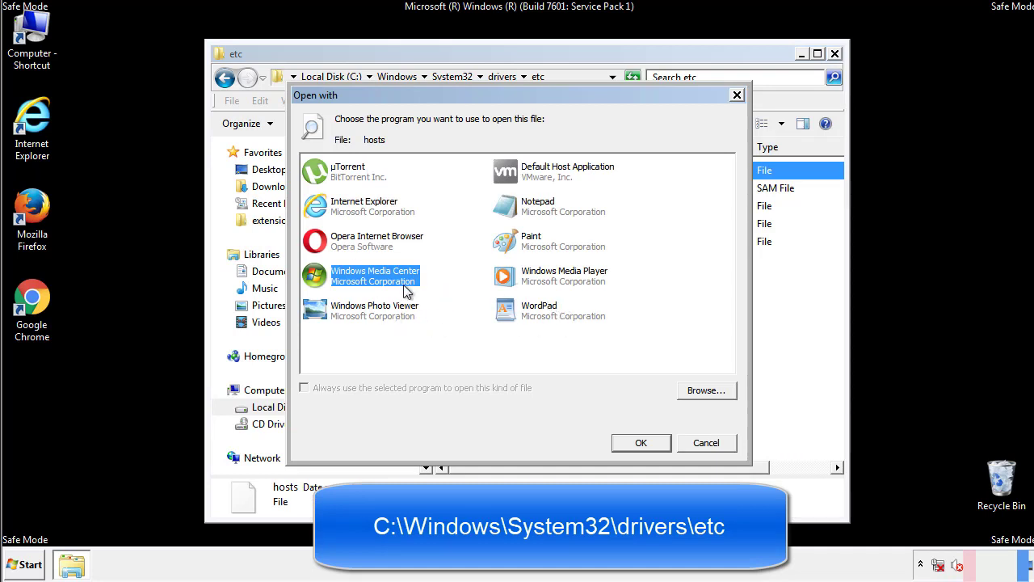
pyautogui.click(523, 209)
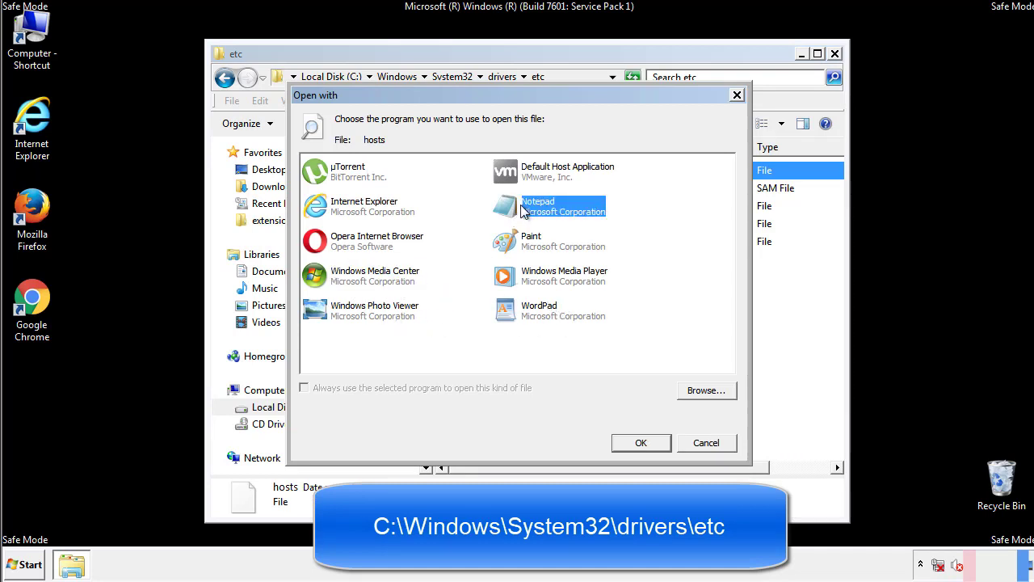
pyautogui.click(639, 440)
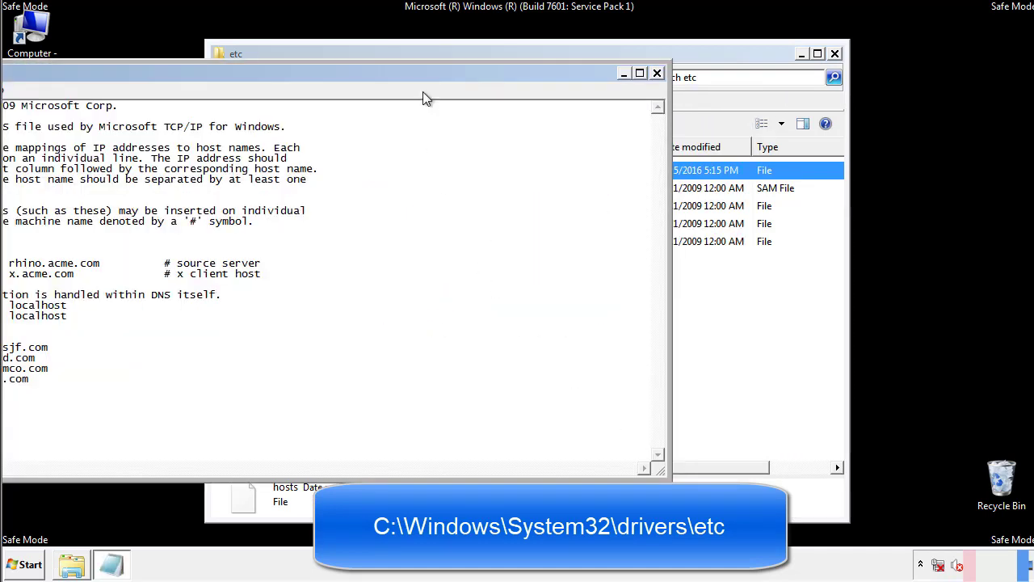
pyautogui.moveTo(423, 73); pyautogui.dragTo(658, 88)
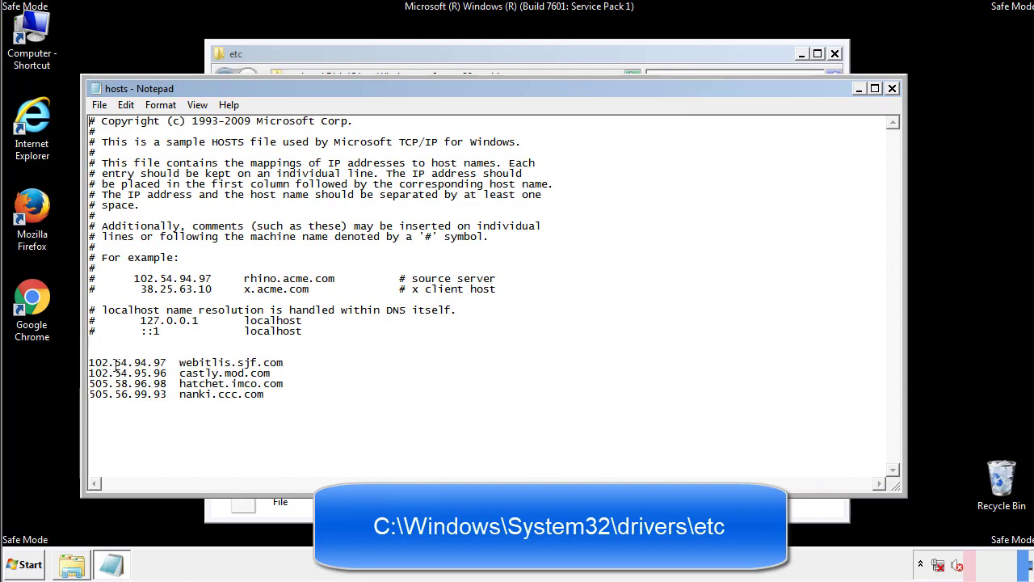
# Step: Delete the four IP address entries below the localhost lines in the hosts file and save it on closing
pyautogui.hotkey('shift', 'Up')
pyautogui.hotkey('shift', 'Up')
pyautogui.hotkey('shift', 'Up')
pyautogui.hotkey('shift', 'Up')
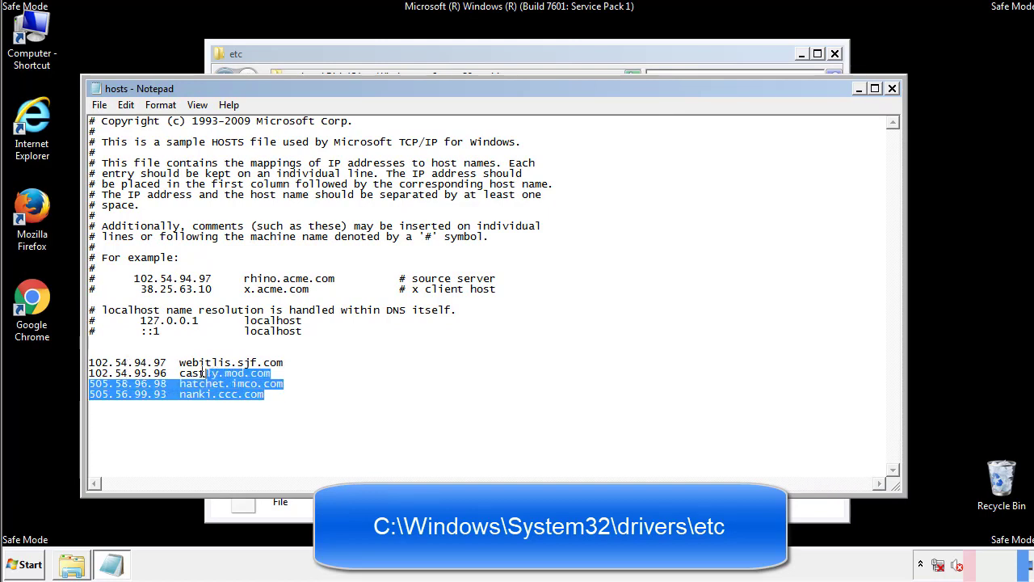
pyautogui.press('Delete')
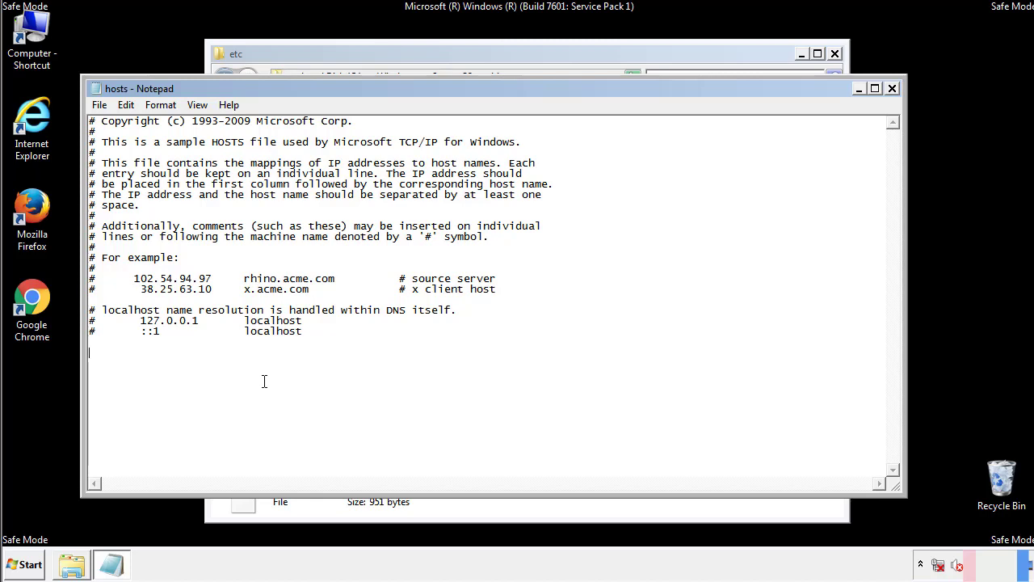
pyautogui.click(893, 90)
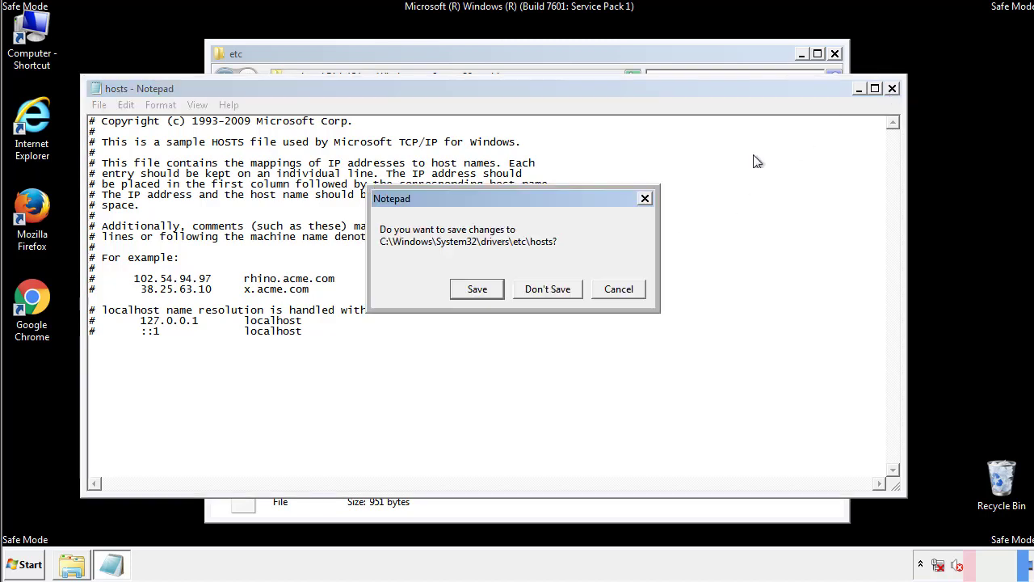
pyautogui.click(454, 292)
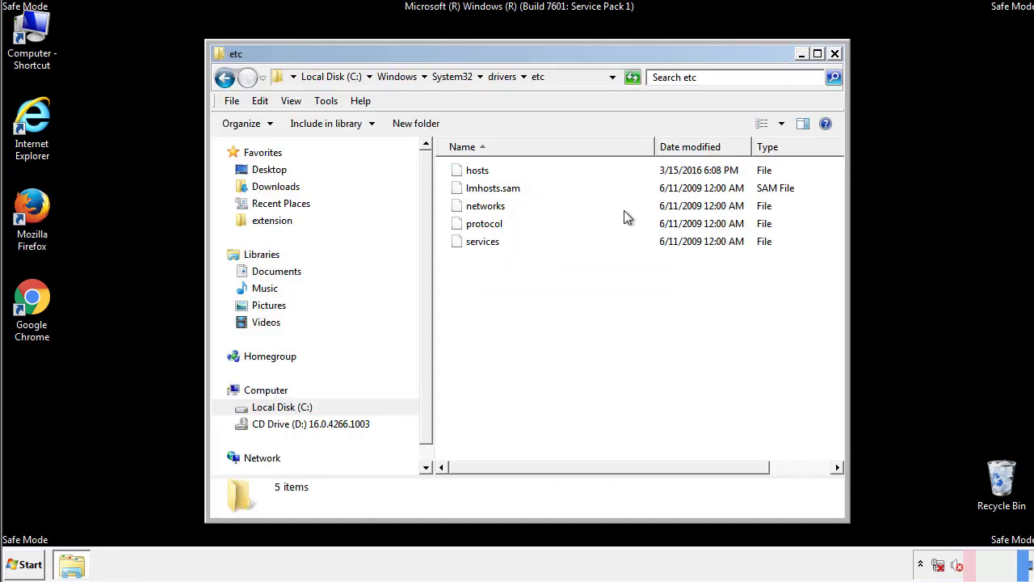
# Step: Close the etc folder window and open the Startup folder from the list of all programs
pyautogui.click(833, 53)
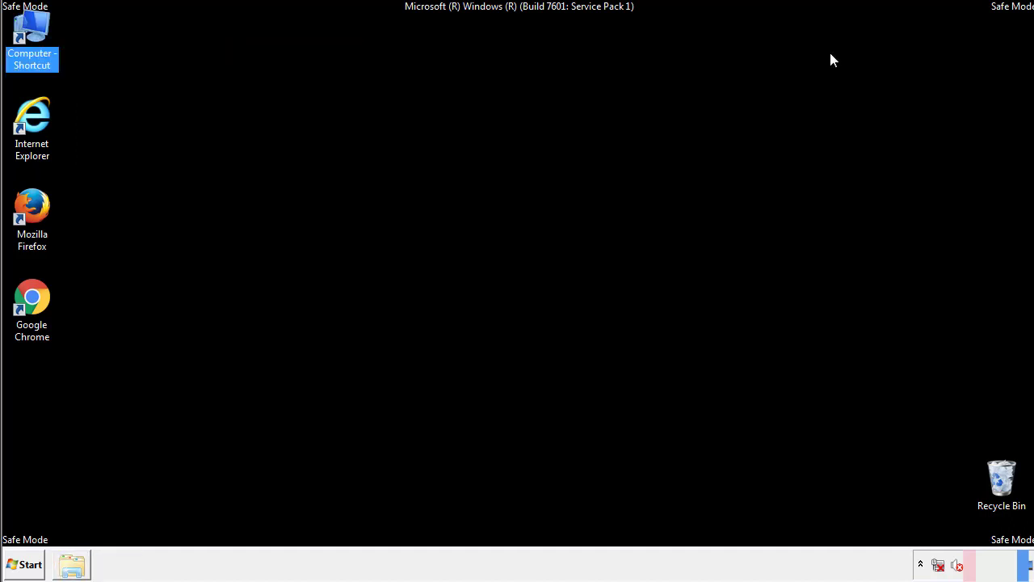
pyautogui.click(572, 162)
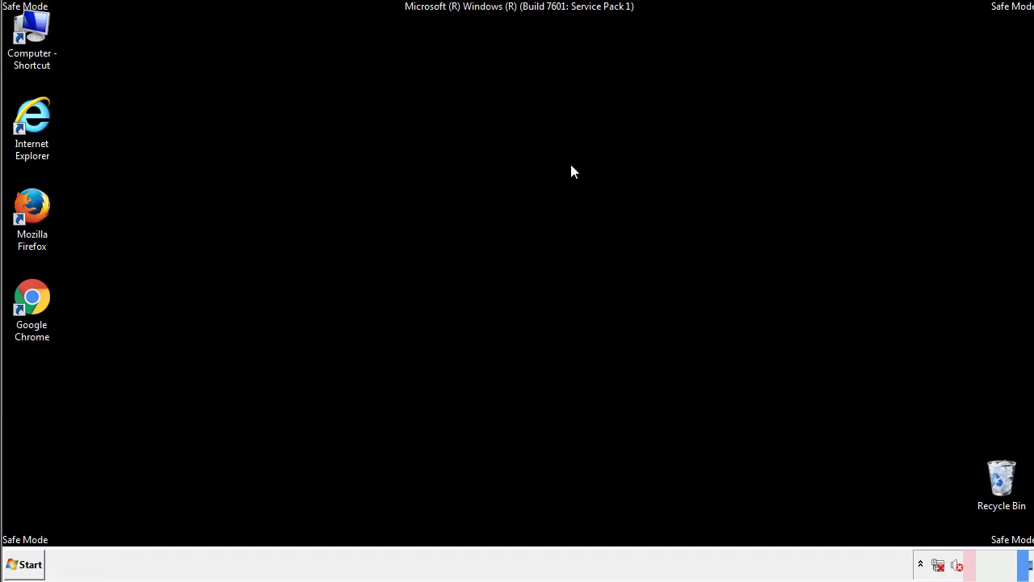
pyautogui.click(27, 564)
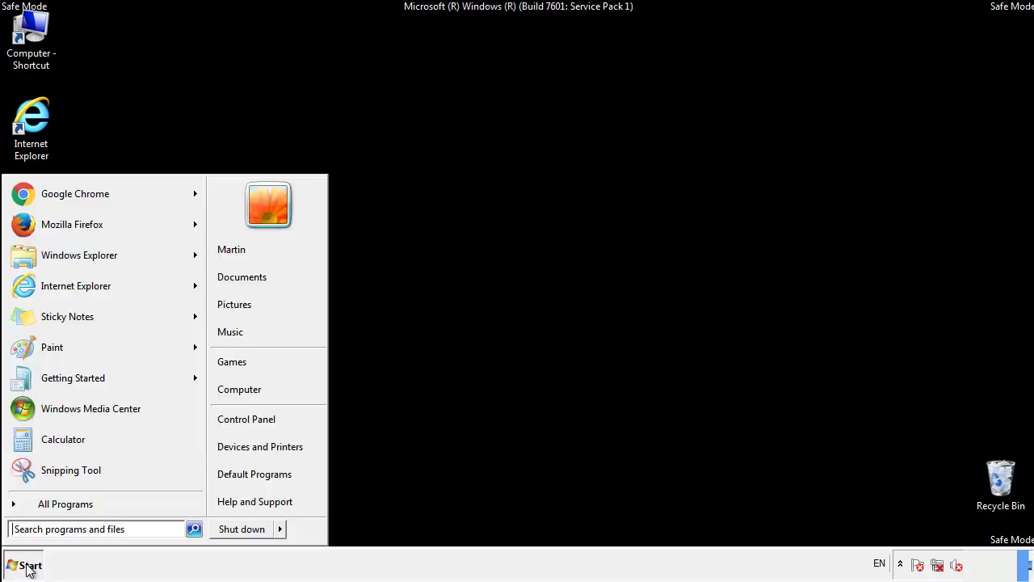
pyautogui.click(46, 506)
pyautogui.rightClick(42, 450)
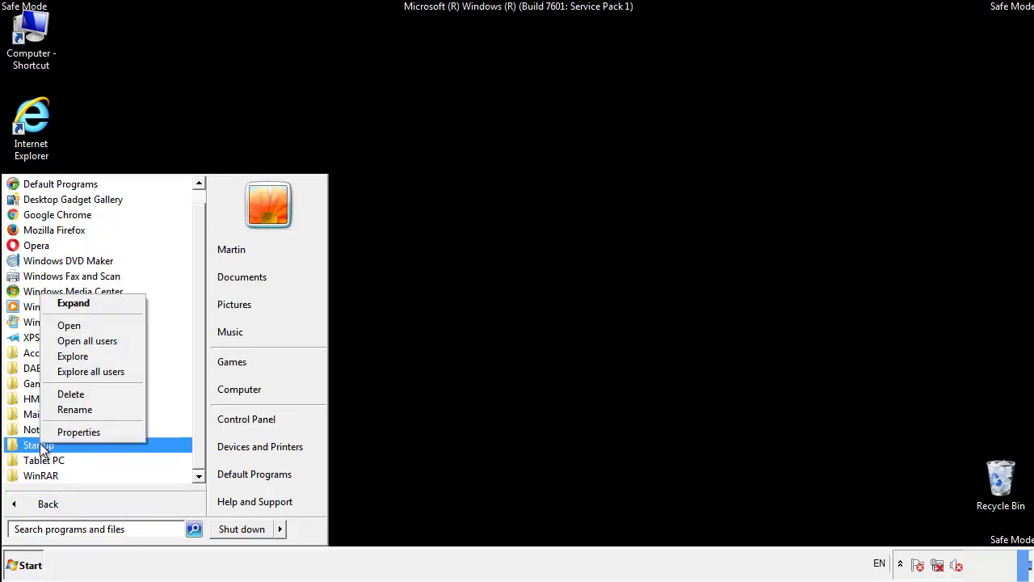
pyautogui.click(79, 325)
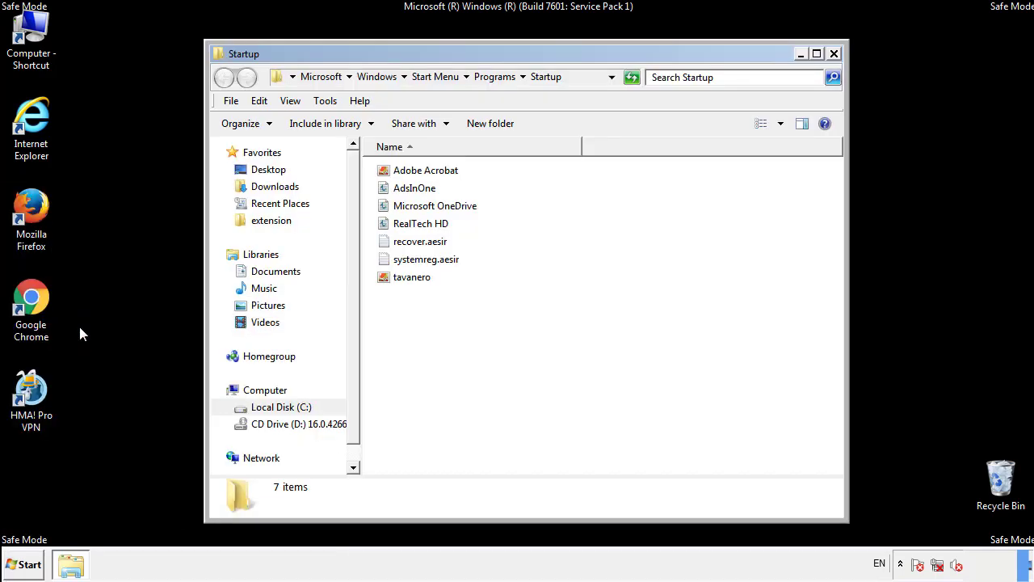
# Step: Delete the files AdsInOne, recover.aesir, systemreg.aesir and tavanero together from the Startup folder
pyautogui.click(423, 191)
pyautogui.keyDown('ctrl'); pyautogui.click(429, 240); pyautogui.keyUp('ctrl')
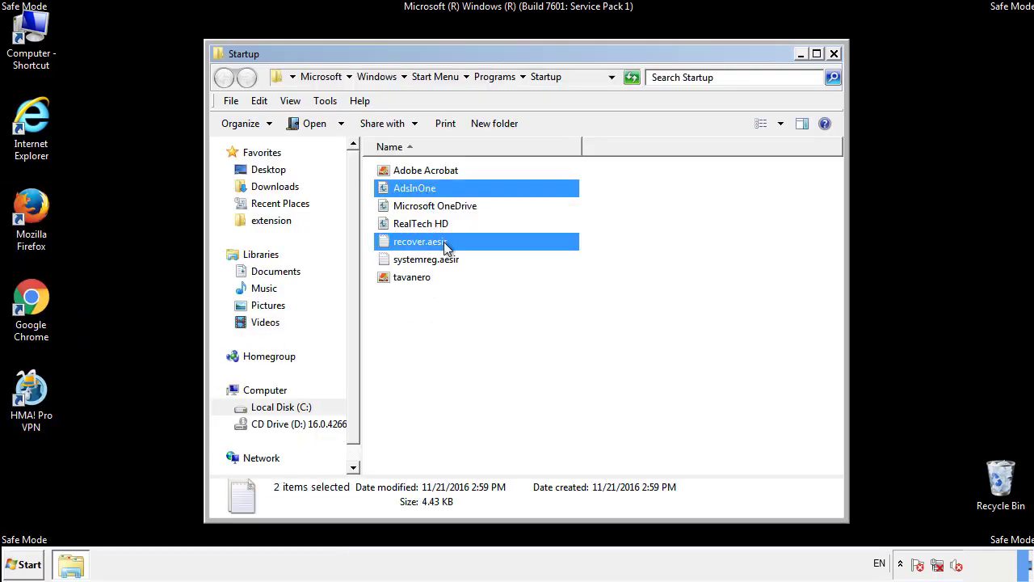
pyautogui.keyDown('ctrl'); pyautogui.click(424, 260); pyautogui.keyUp('ctrl')
pyautogui.keyDown('ctrl'); pyautogui.click(412, 277); pyautogui.keyUp('ctrl')
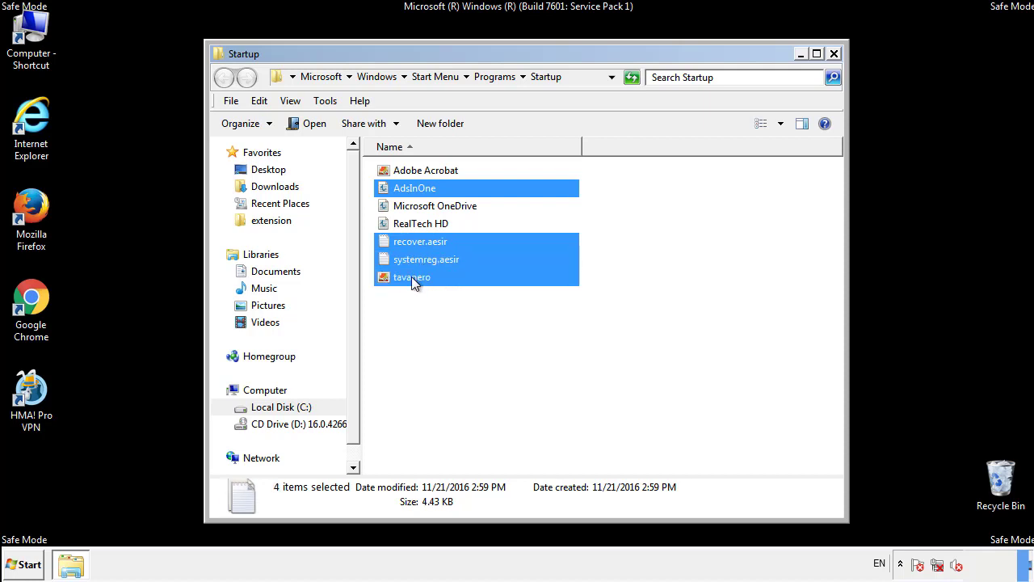
pyautogui.rightClick(408, 278)
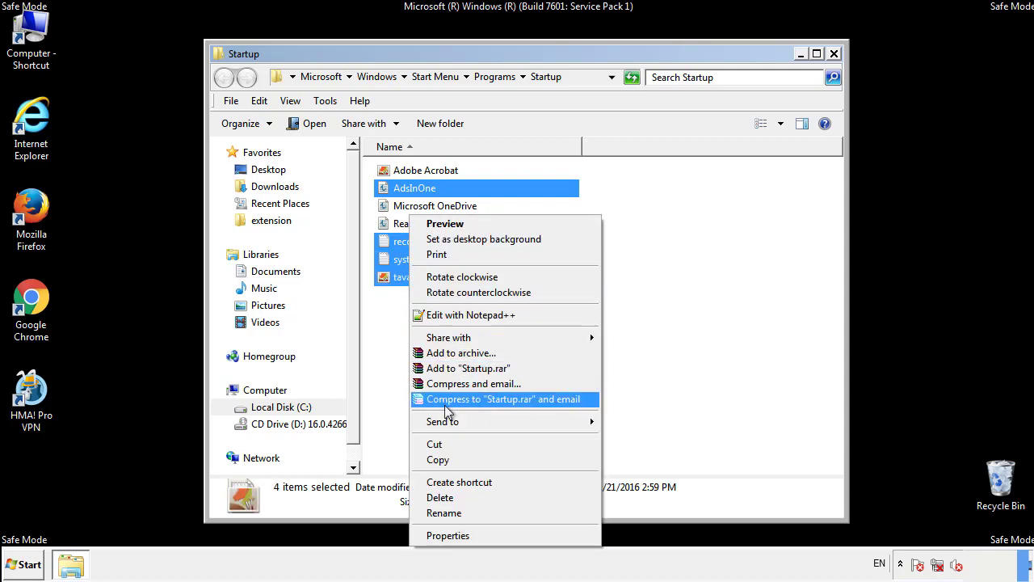
pyautogui.click(441, 497)
pyautogui.click(570, 297)
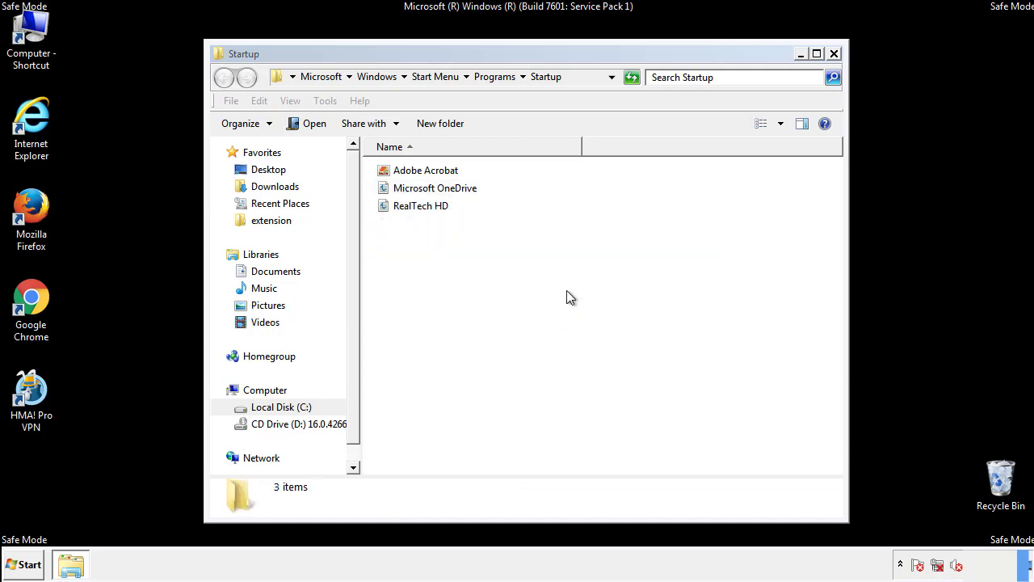
# Step: Close the Startup folder window and launch the Registry Editor with regedit
pyautogui.click(834, 54)
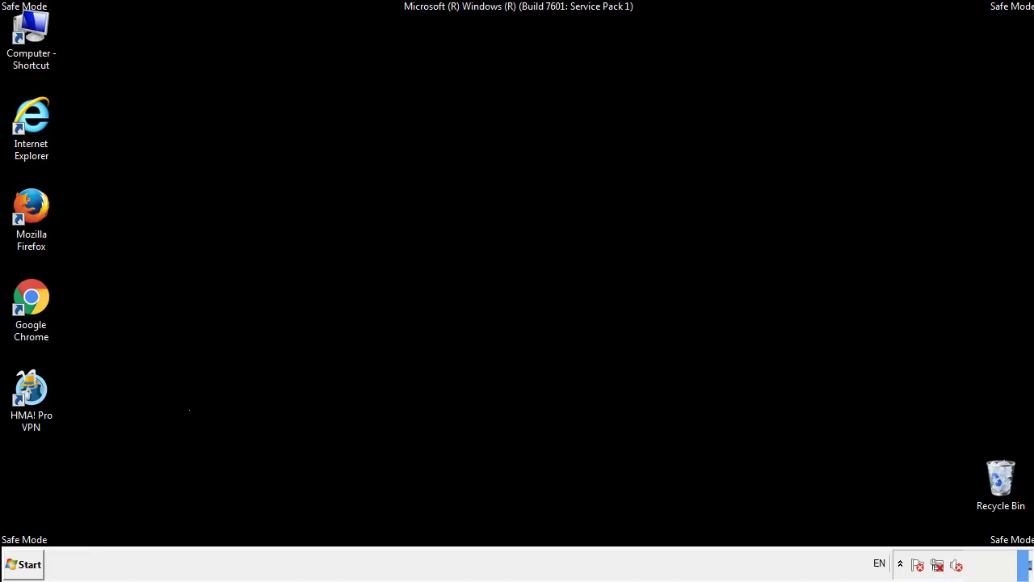
pyautogui.click(25, 565)
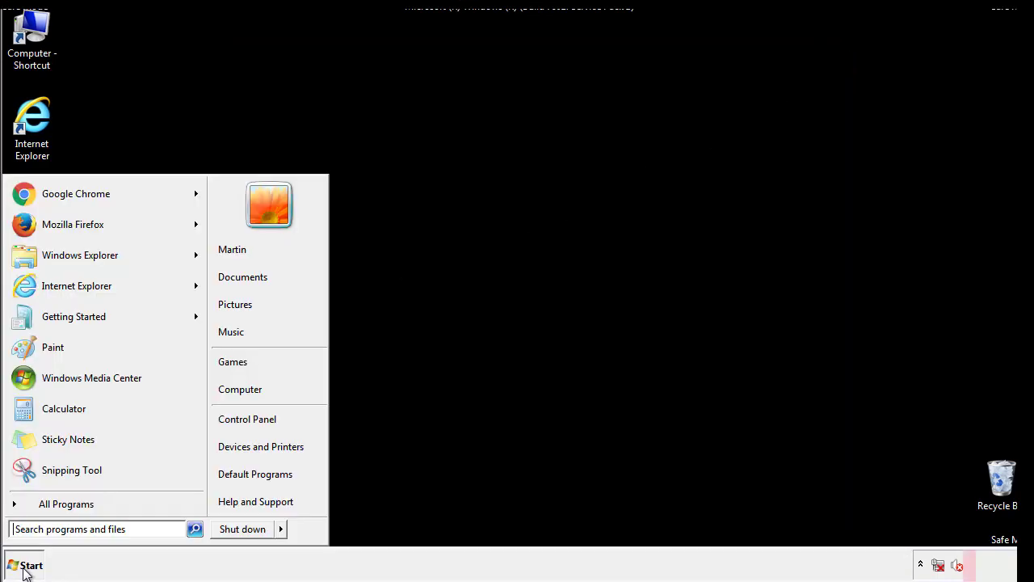
pyautogui.click(73, 530)
pyautogui.write('regedit')
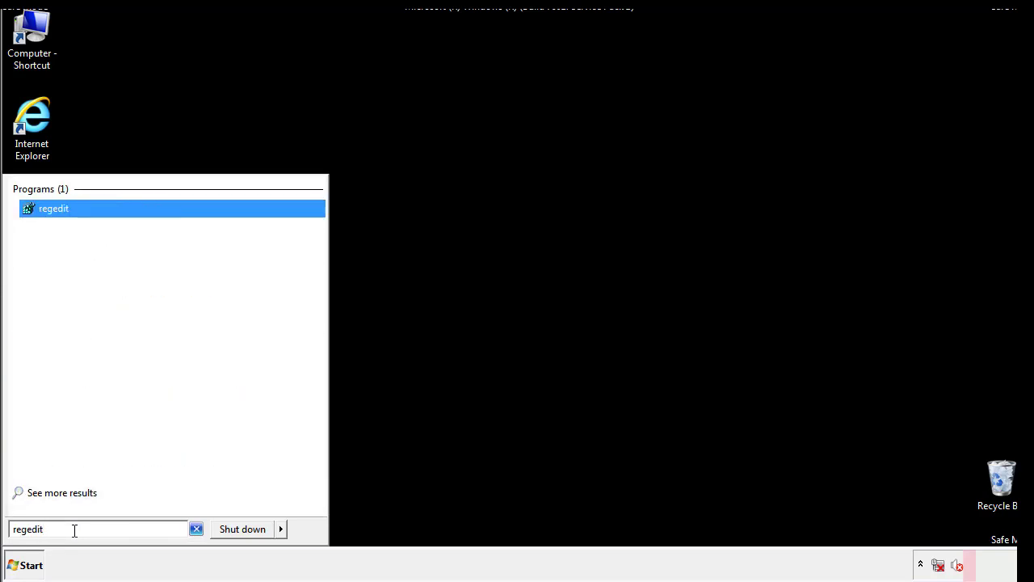
pyautogui.press('Return')
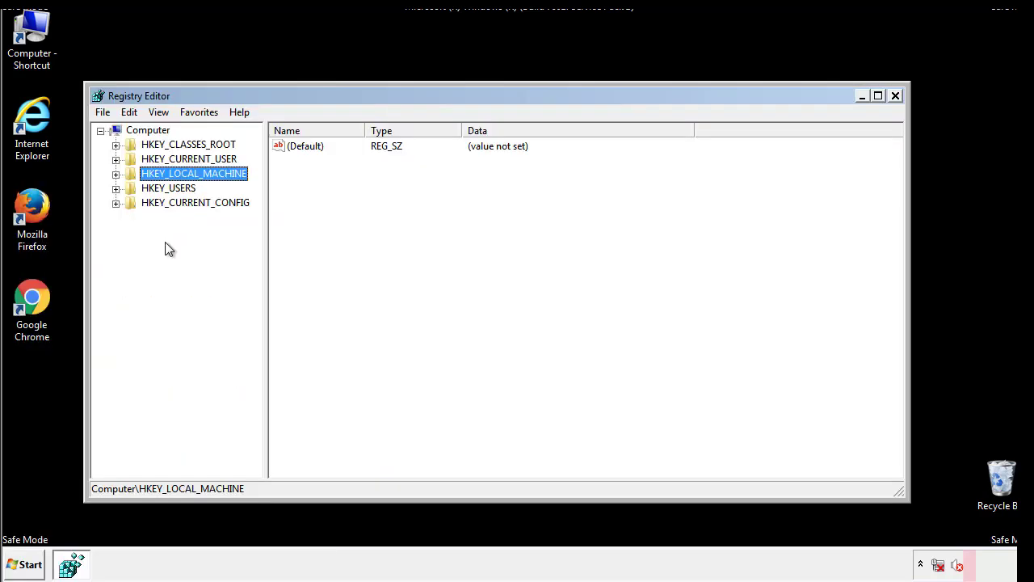
# Step: Browse to the registry key HKEY_LOCAL_MACHINE\SOFTWARE\Microsoft\Windows\CurrentVersion\Run
pyautogui.click(115, 174)
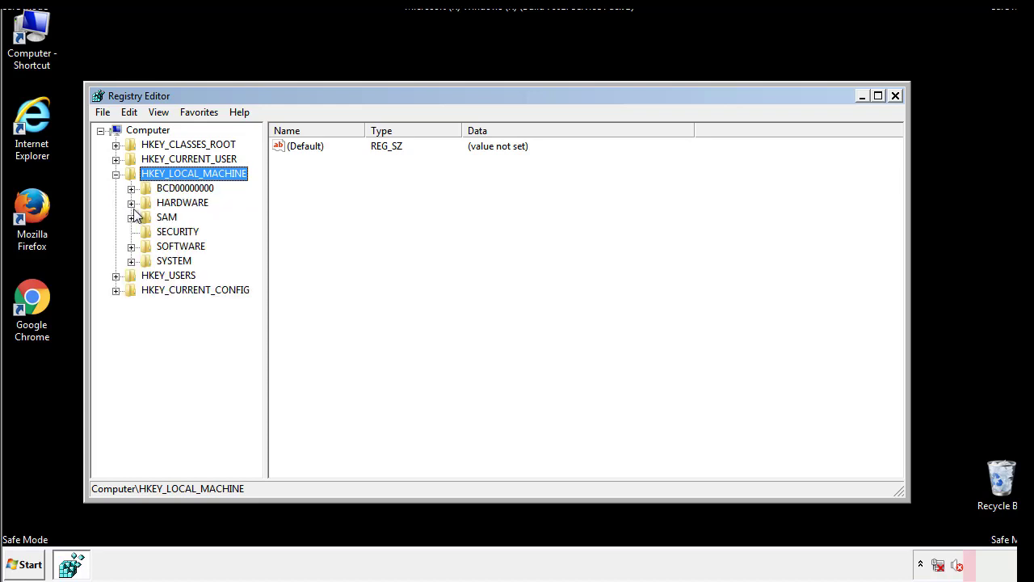
pyautogui.click(131, 246)
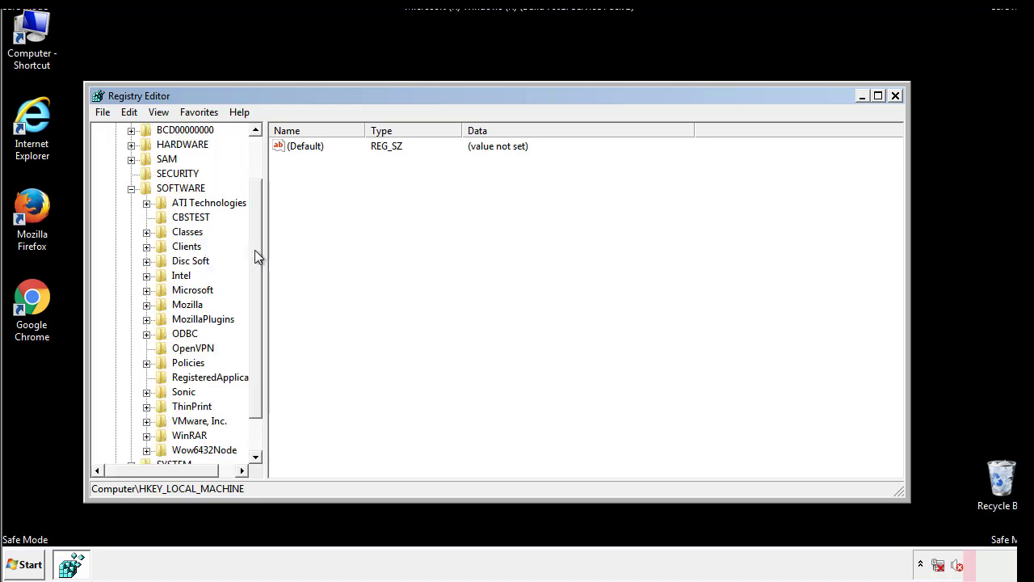
pyautogui.scroll(-1, 254, 239)
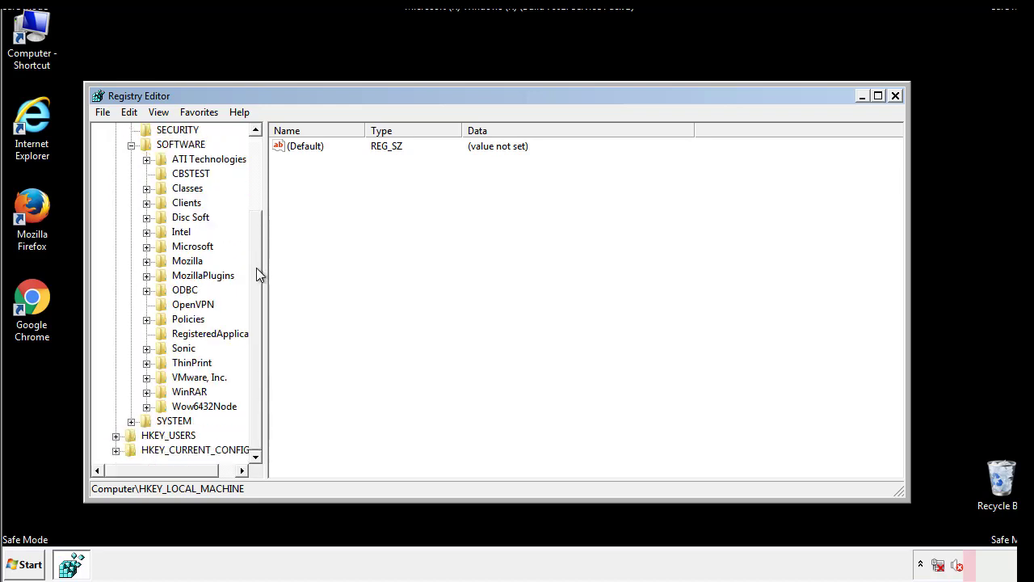
pyautogui.click(146, 247)
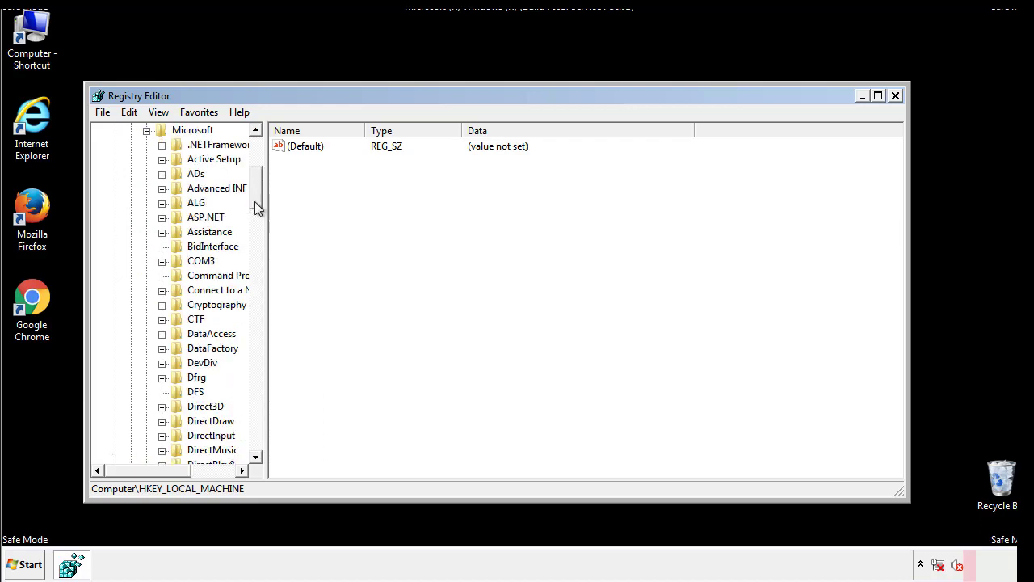
pyautogui.moveTo(254, 202); pyautogui.dragTo(256, 413)
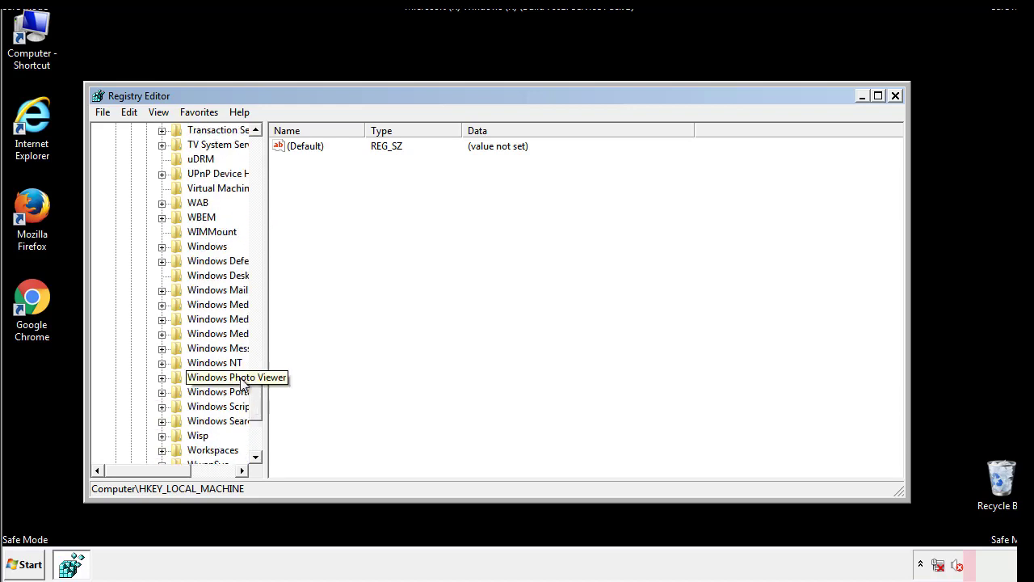
pyautogui.click(162, 247)
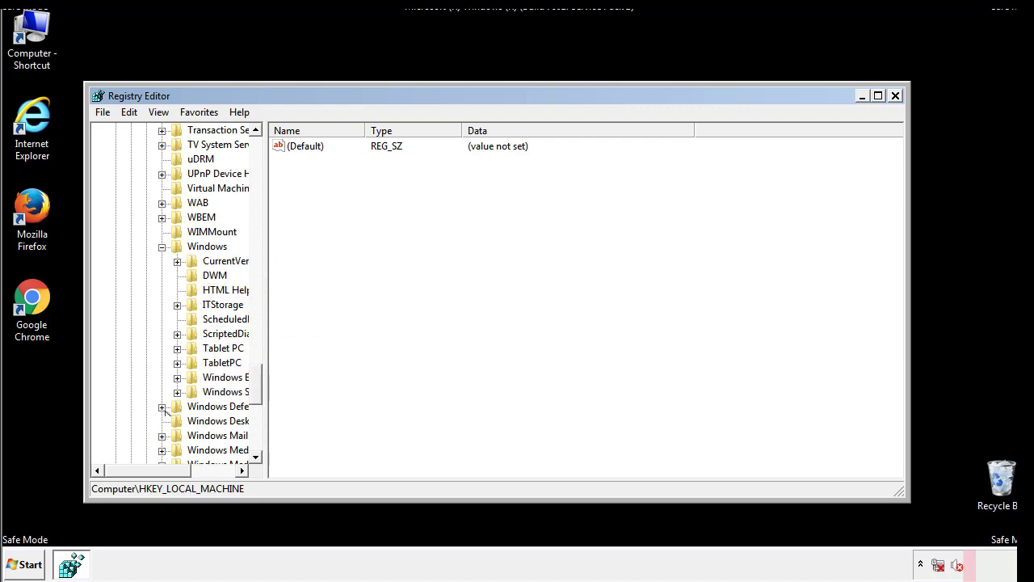
pyautogui.moveTo(141, 470); pyautogui.dragTo(165, 474)
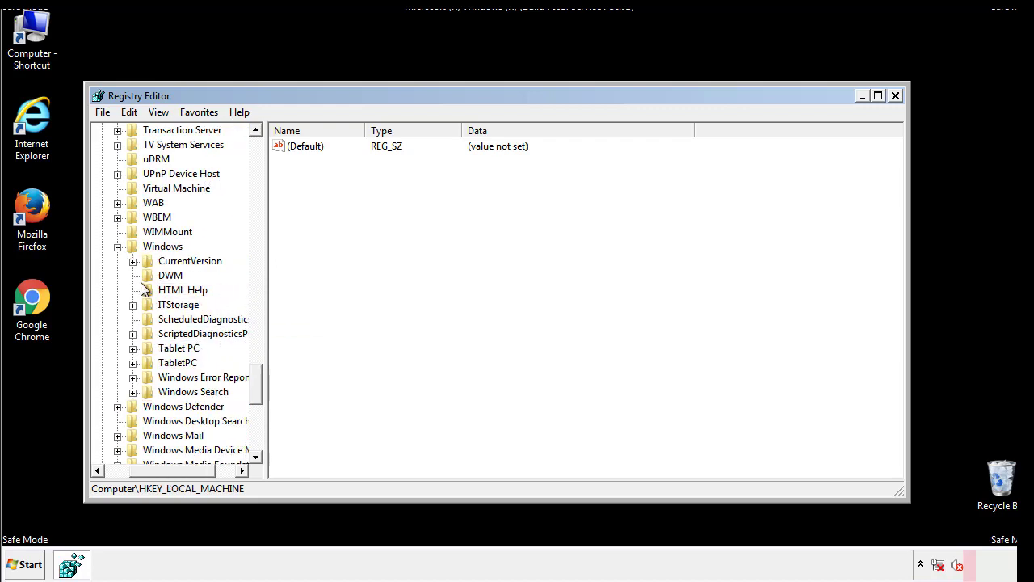
pyautogui.click(133, 262)
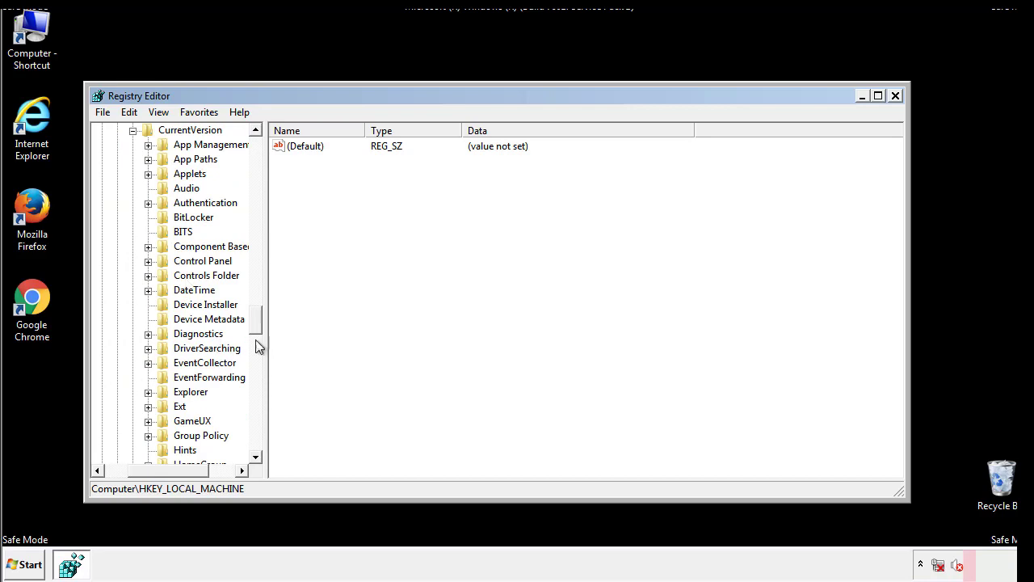
pyautogui.moveTo(260, 324); pyautogui.dragTo(258, 369)
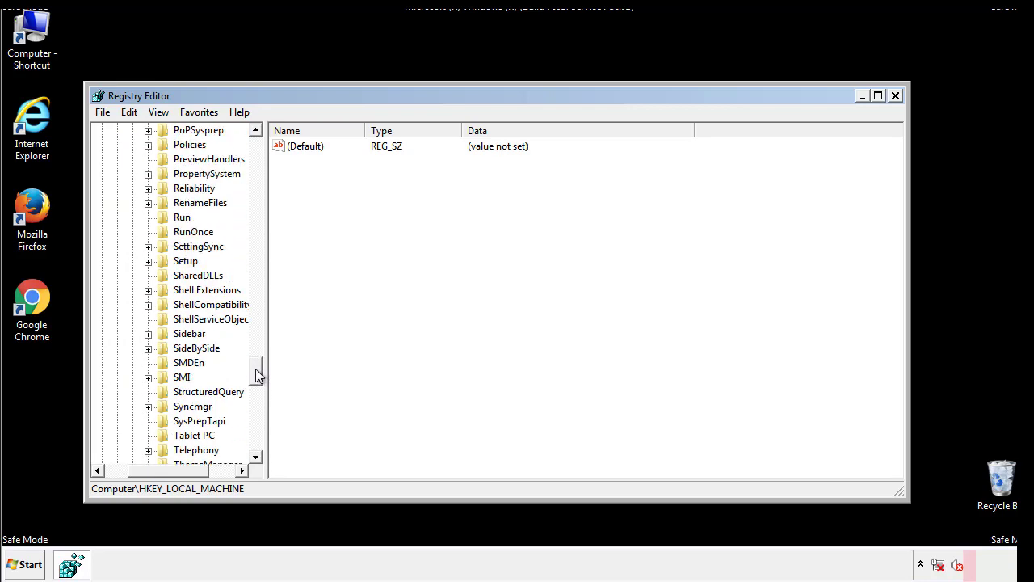
pyautogui.click(179, 218)
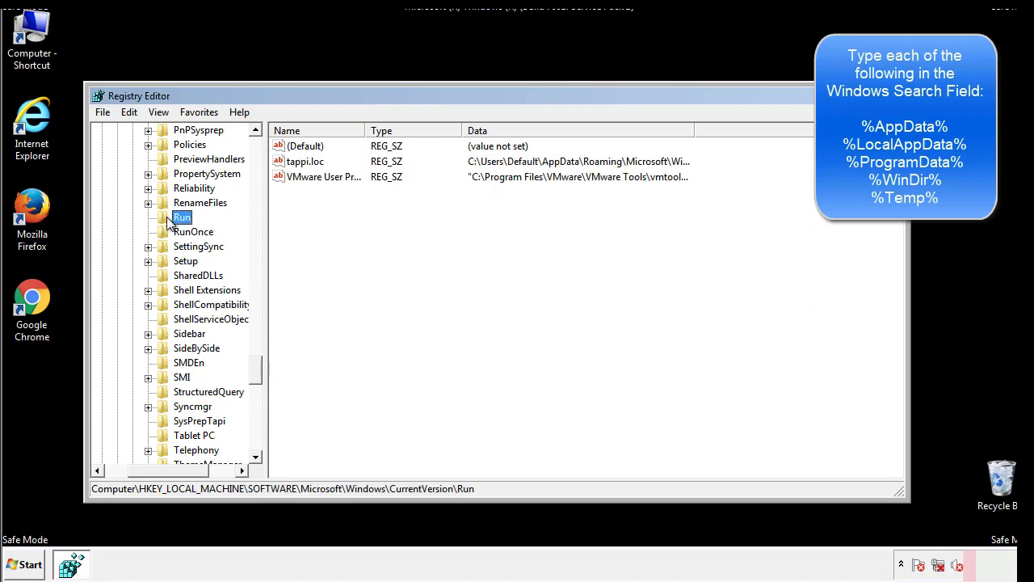
# Step: Permanently delete the suspicious tappi.loc value from the Run key of HKEY_LOCAL_MACHINE
pyautogui.click(305, 164)
pyautogui.rightClick(300, 164)
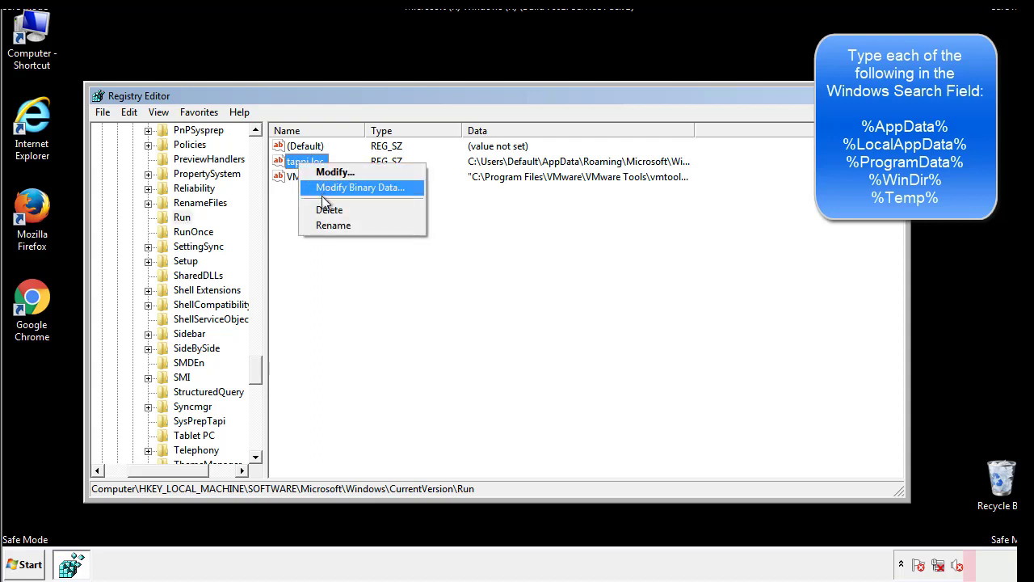
pyautogui.click(325, 208)
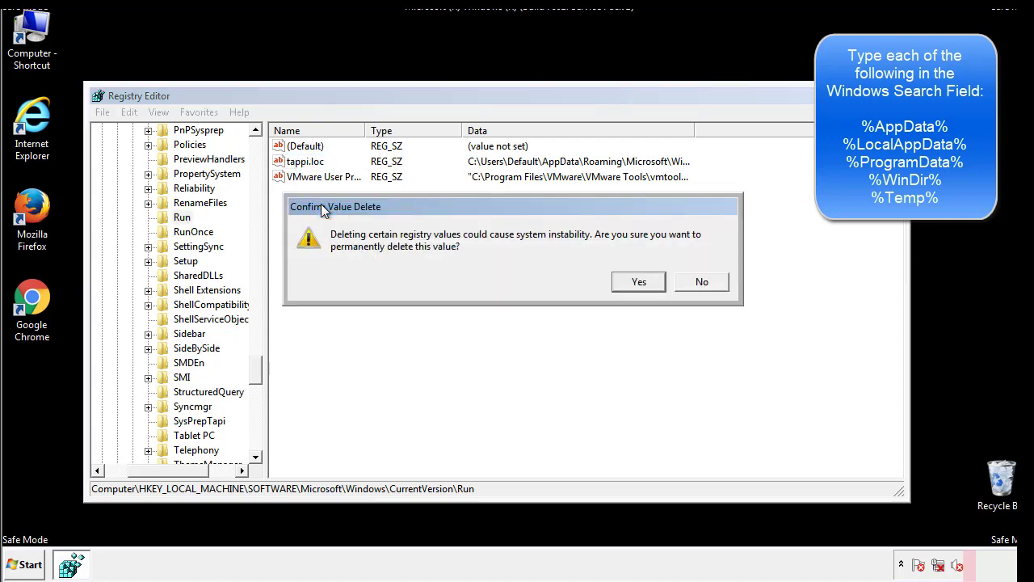
pyautogui.click(637, 282)
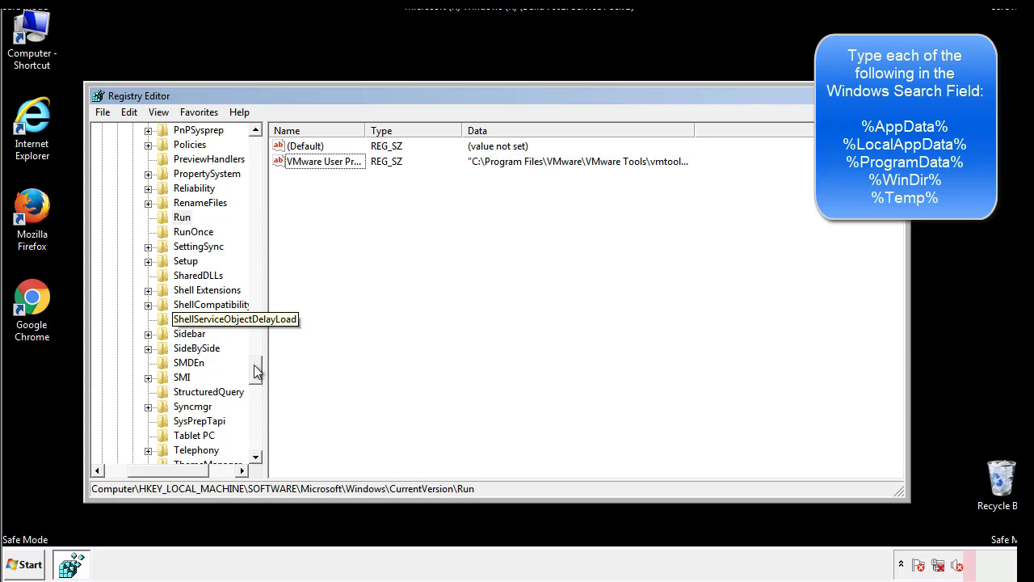
# Step: Return to the start of the registry tree and collapse the HKEY_LOCAL_MACHINE branch
pyautogui.moveTo(256, 371); pyautogui.dragTo(252, 446)
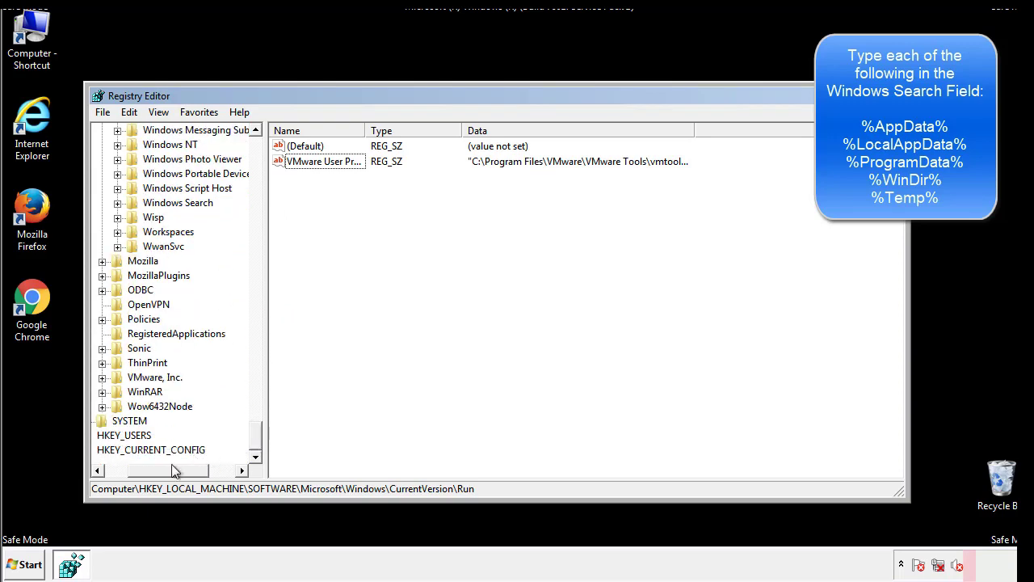
pyautogui.moveTo(171, 465); pyautogui.dragTo(140, 474)
pyautogui.moveTo(255, 434); pyautogui.dragTo(268, 160)
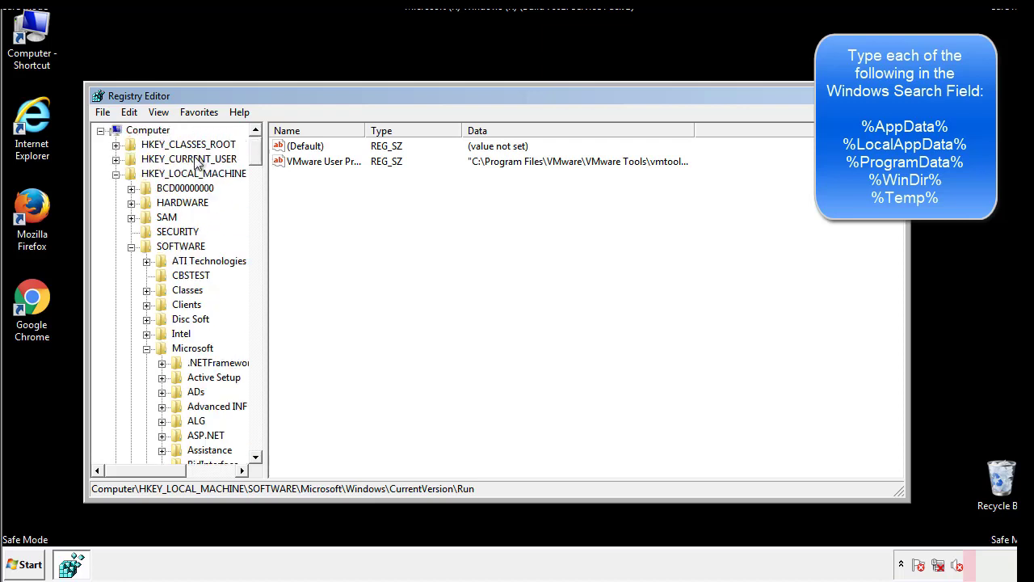
pyautogui.click(115, 174)
# Step: Browse to HKEY_CURRENT_USER\Software\Microsoft\Windows\CurrentVersion\Run and check its values for suspicious entries
pyautogui.click(115, 159)
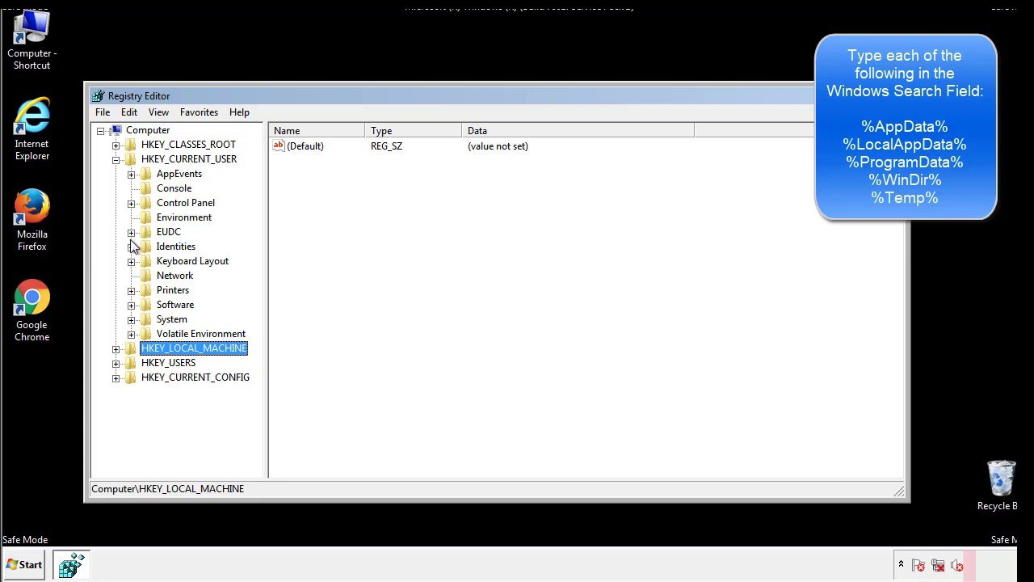
pyautogui.click(131, 304)
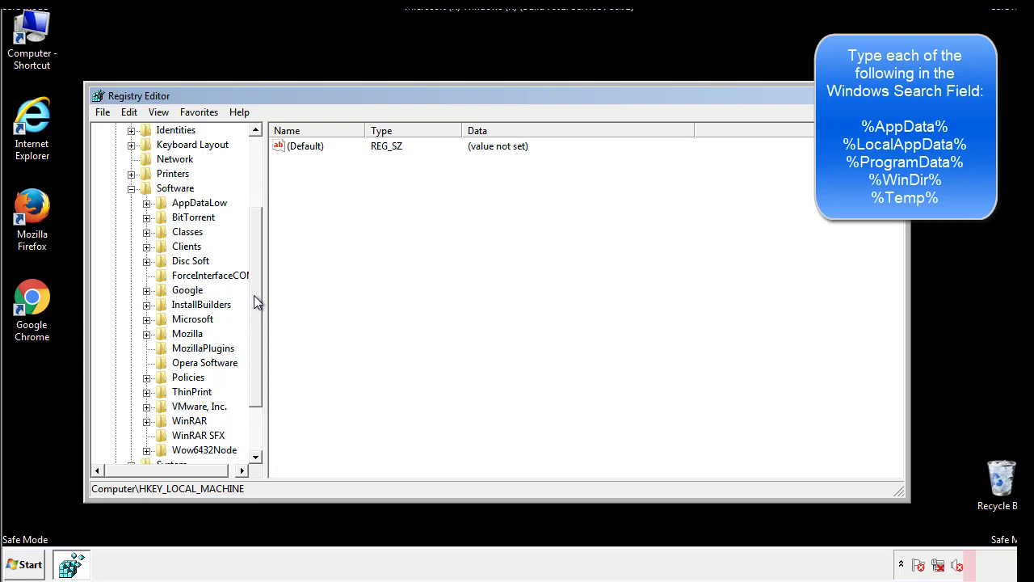
pyautogui.moveTo(254, 295); pyautogui.dragTo(254, 311)
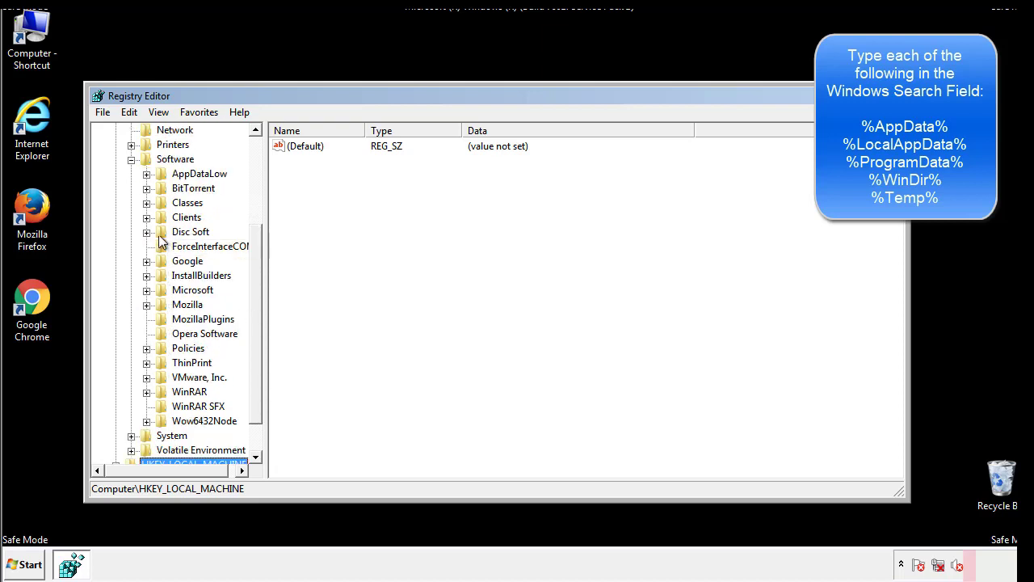
pyautogui.click(146, 291)
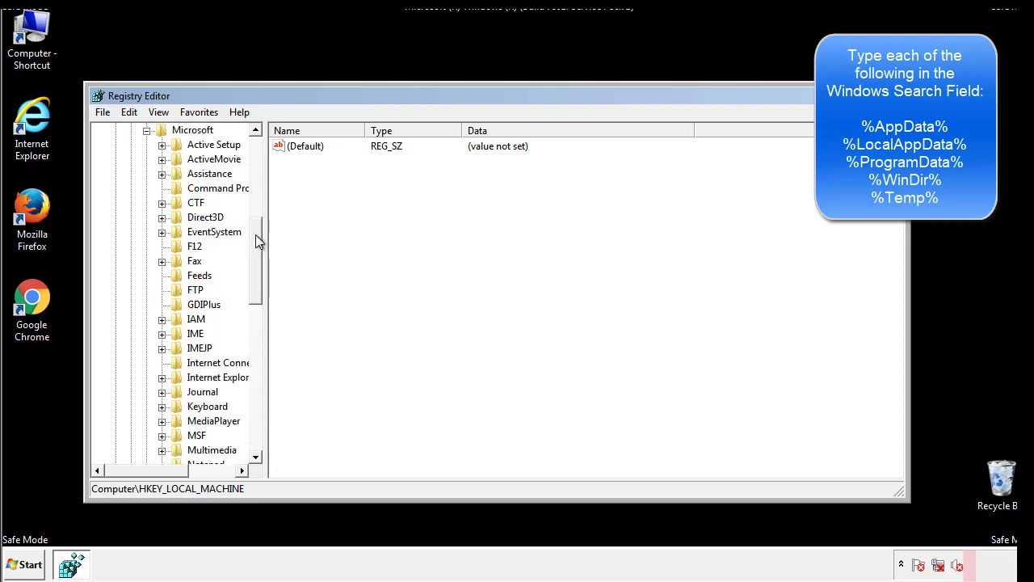
pyautogui.moveTo(255, 234); pyautogui.dragTo(254, 336)
pyautogui.click(162, 276)
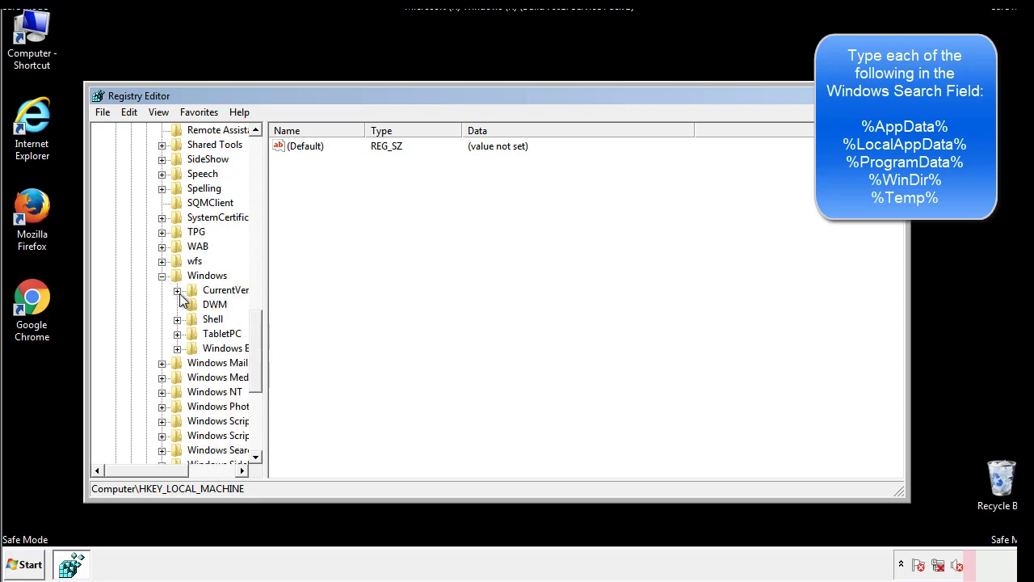
pyautogui.click(178, 290)
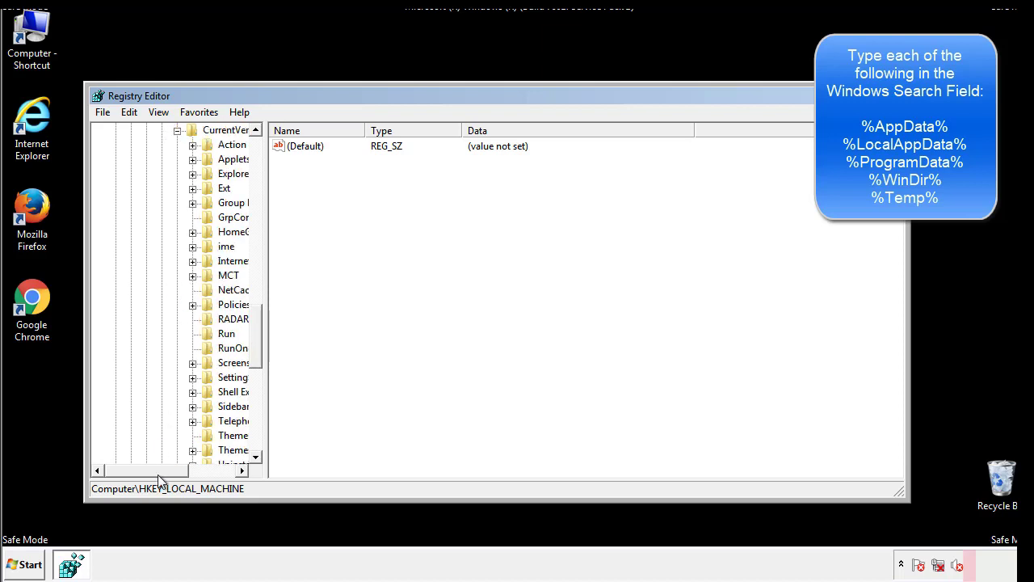
pyautogui.moveTo(157, 474); pyautogui.dragTo(181, 471)
pyautogui.click(177, 331)
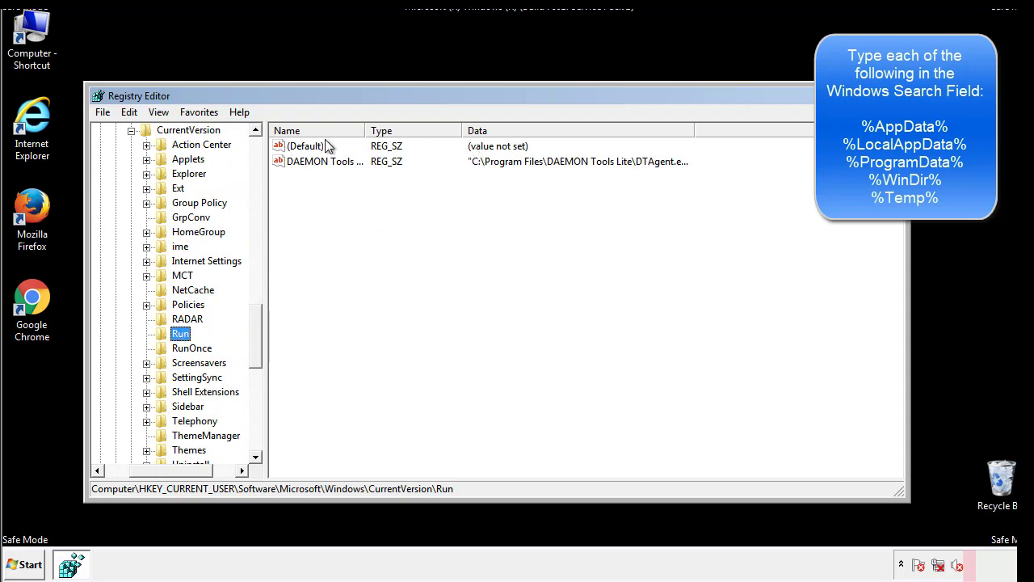
pyautogui.click(380, 179)
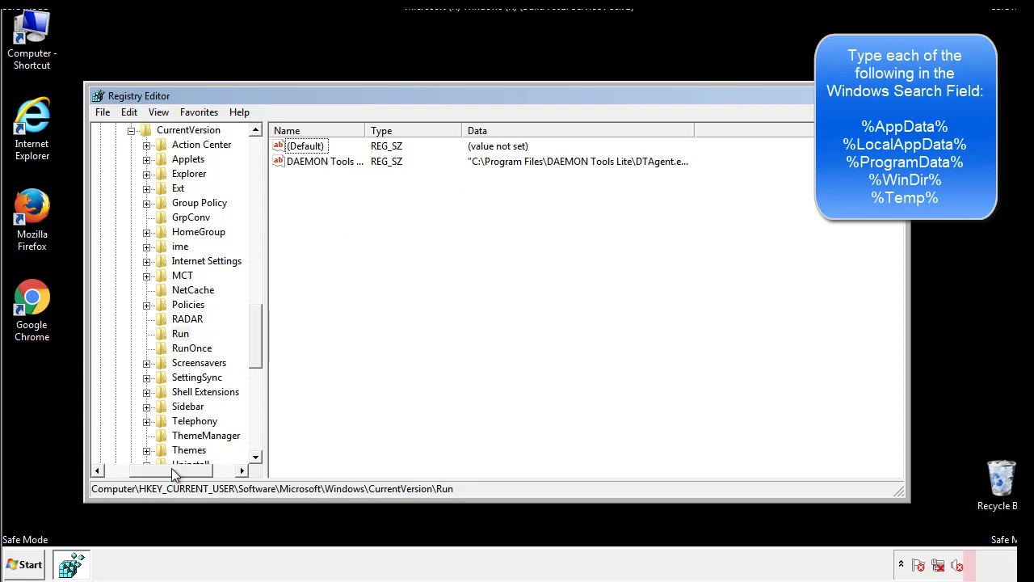
# Step: Collapse the Windows key under HKEY_CURRENT_USER\Software\Microsoft and return to the start of the registry tree
pyautogui.moveTo(172, 467); pyautogui.dragTo(151, 469)
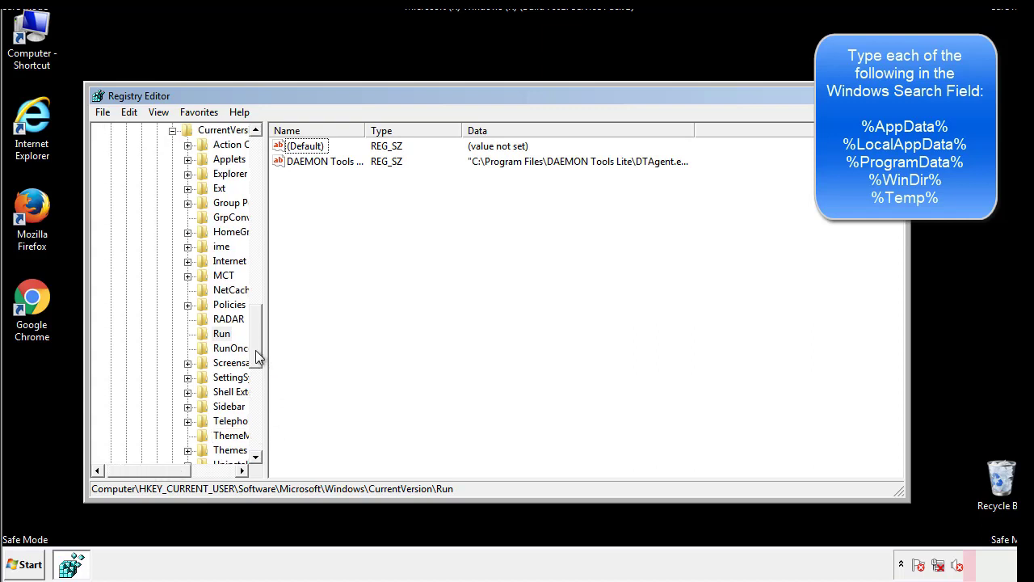
pyautogui.moveTo(257, 357); pyautogui.dragTo(258, 309)
pyautogui.click(159, 378)
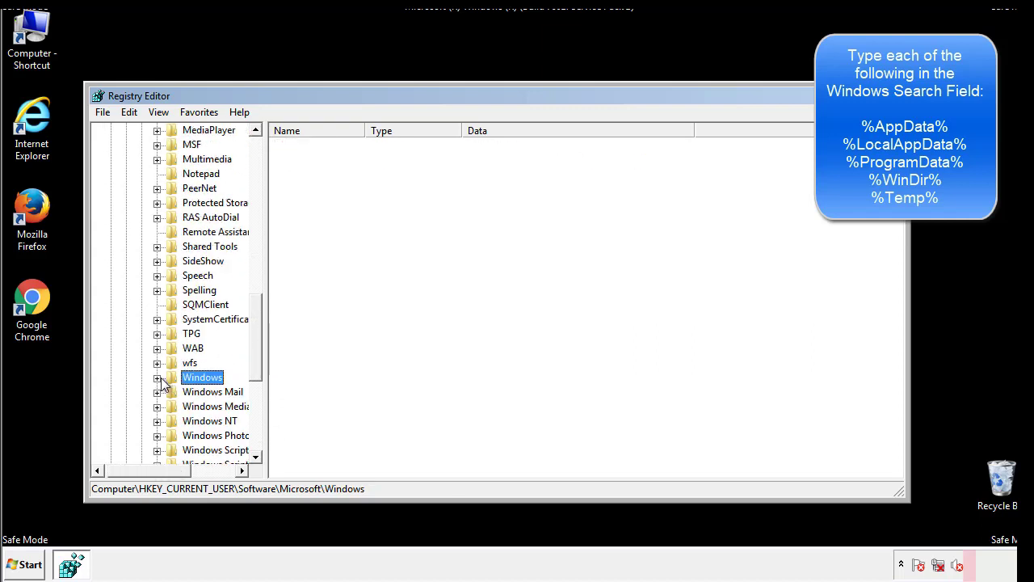
pyautogui.moveTo(261, 358); pyautogui.dragTo(260, 181)
# Step: Search the registry's keys, values and data for %appdata% and for %temp%
pyautogui.click(133, 113)
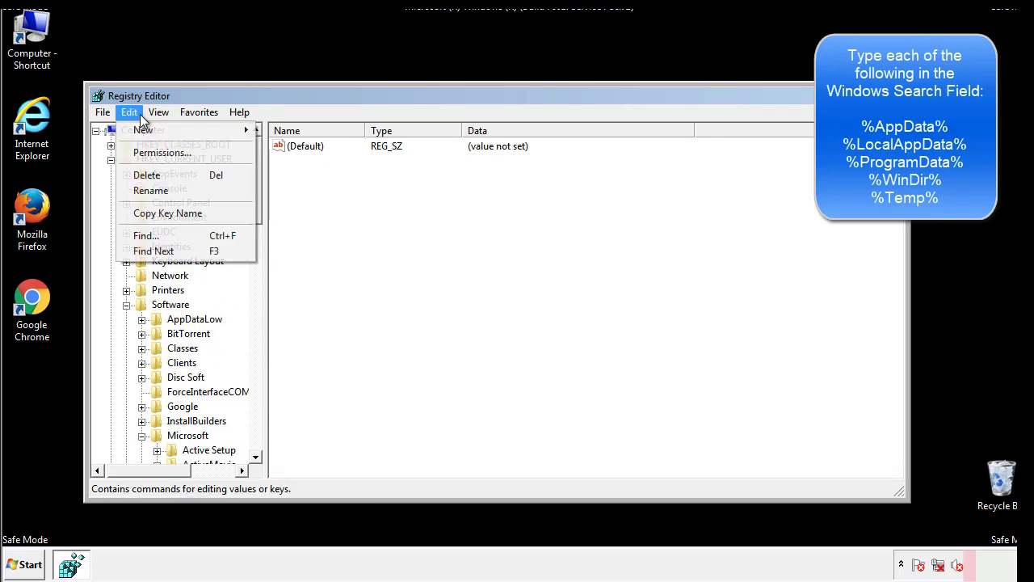
pyautogui.click(145, 235)
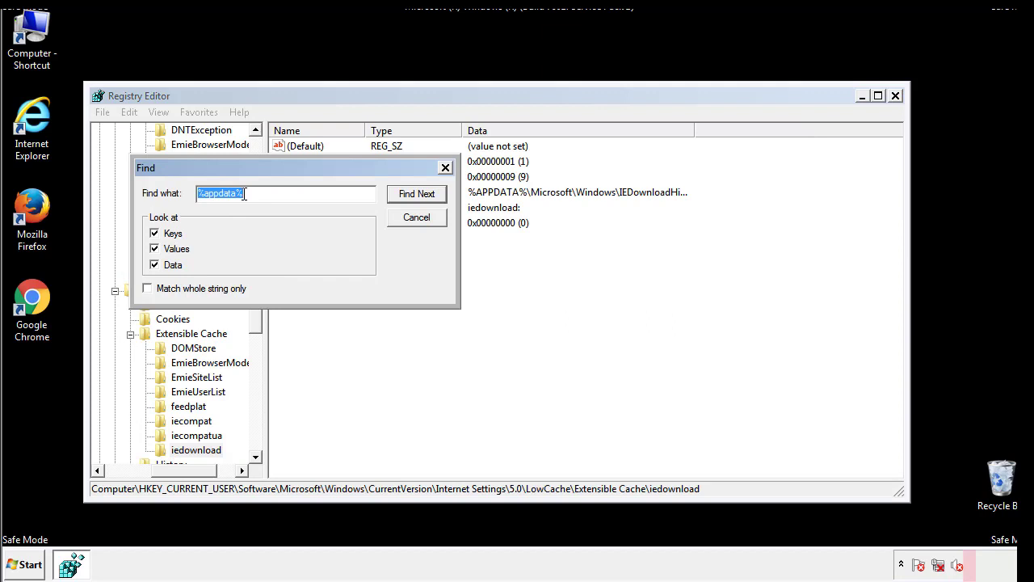
pyautogui.write('%temp%')
pyautogui.press('Return')
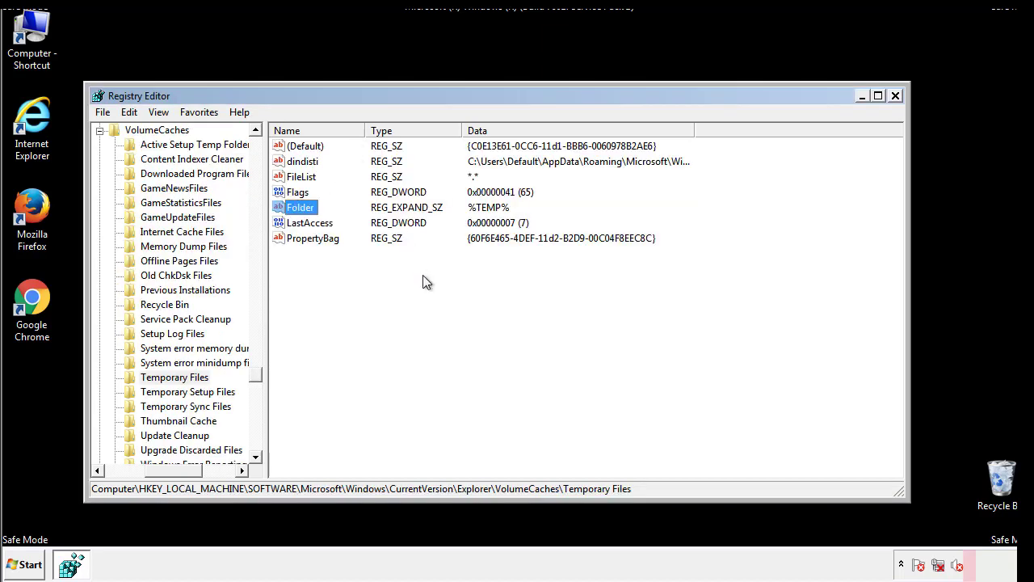
# Step: Permanently delete all values in the Temporary Files key under VolumeCaches and close the Registry Editor
pyautogui.moveTo(331, 258); pyautogui.dragTo(292, 145)
pyautogui.rightClick(292, 145)
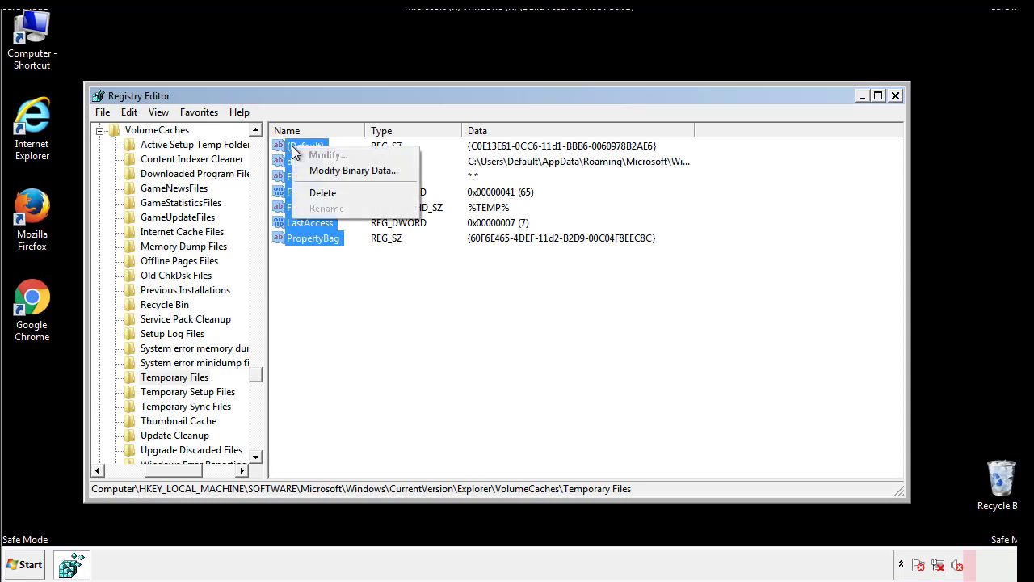
pyautogui.click(313, 191)
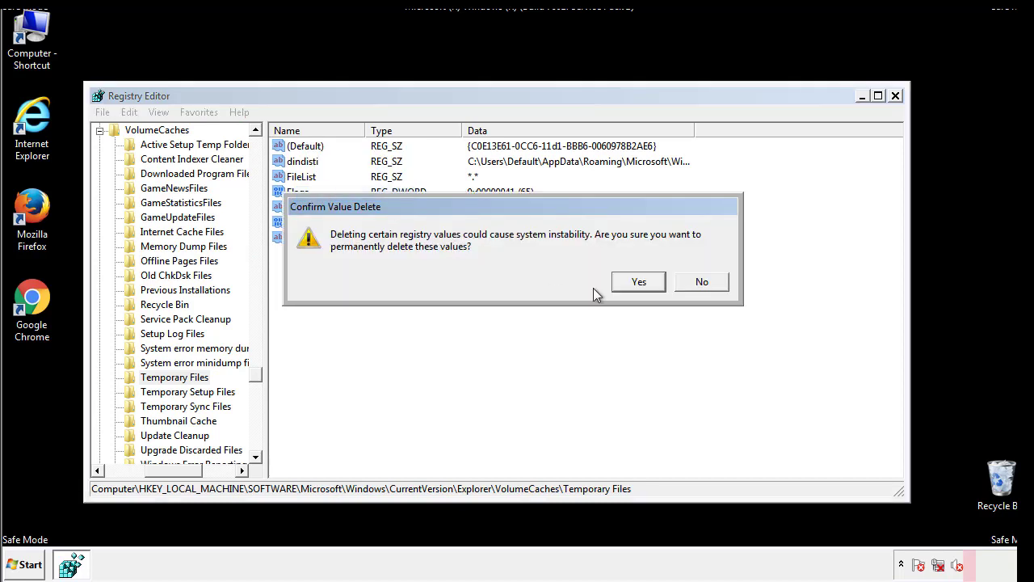
pyautogui.click(656, 280)
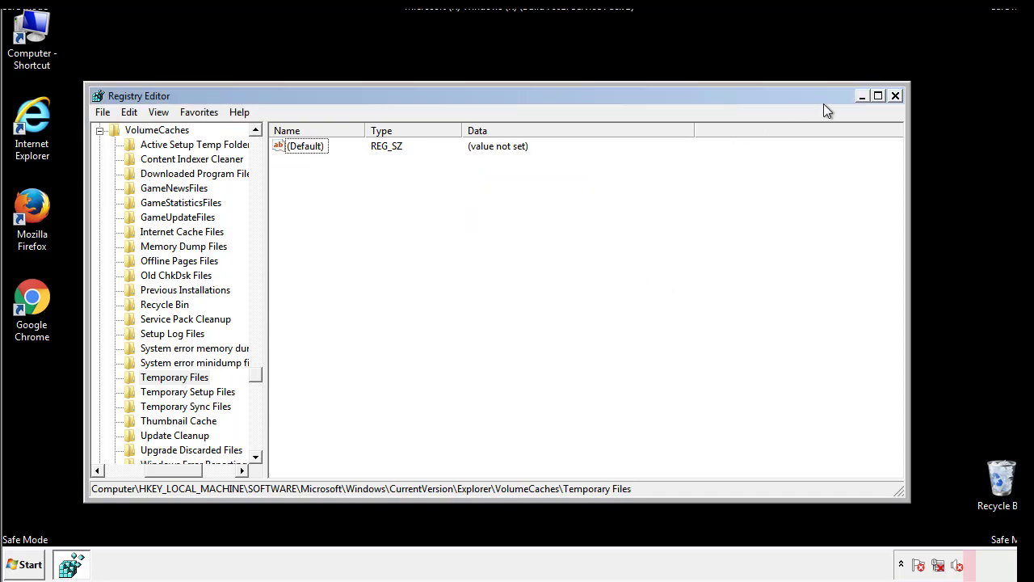
pyautogui.click(897, 97)
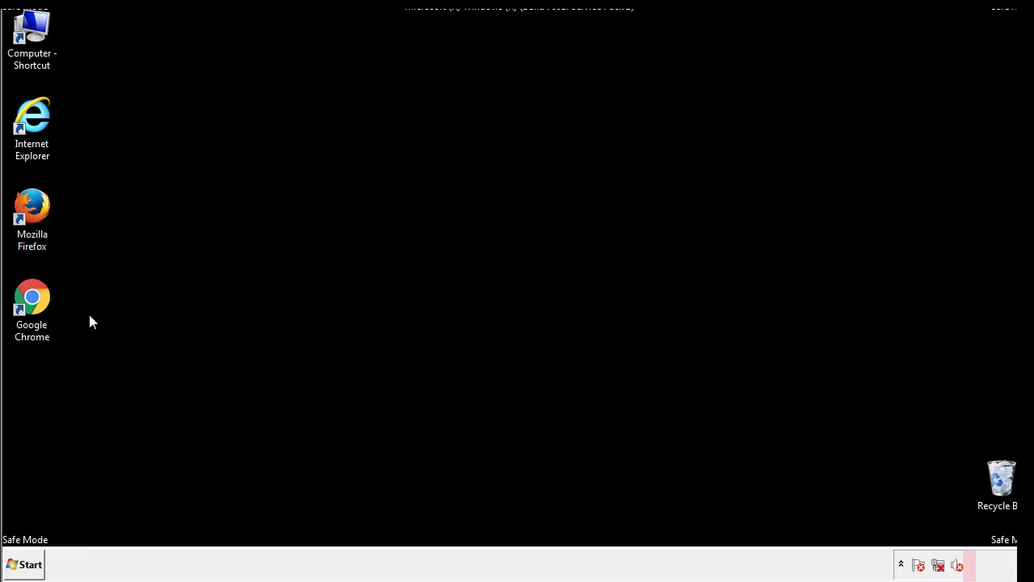
# Step: Find and launch the System Configuration utility with msconfig
pyautogui.click(19, 568)
pyautogui.click(55, 528)
pyautogui.write('ms')
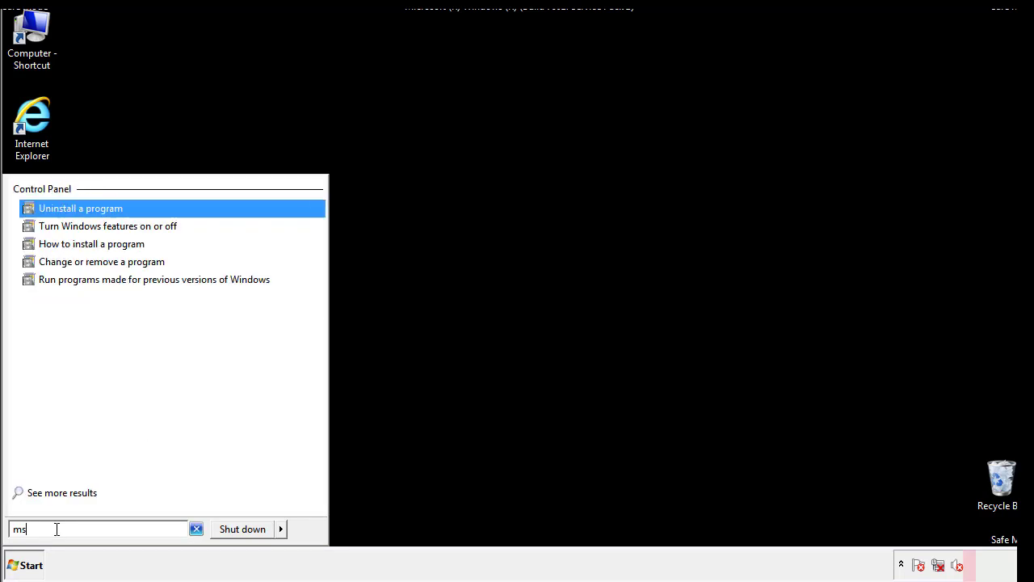
pyautogui.write('conf')
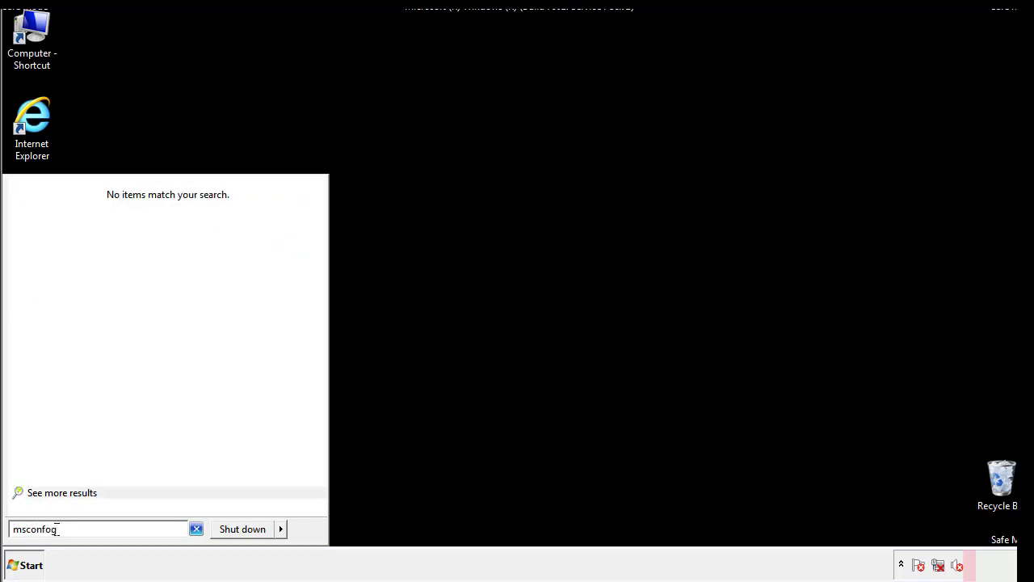
pyautogui.write('ig')
pyautogui.press('Return')
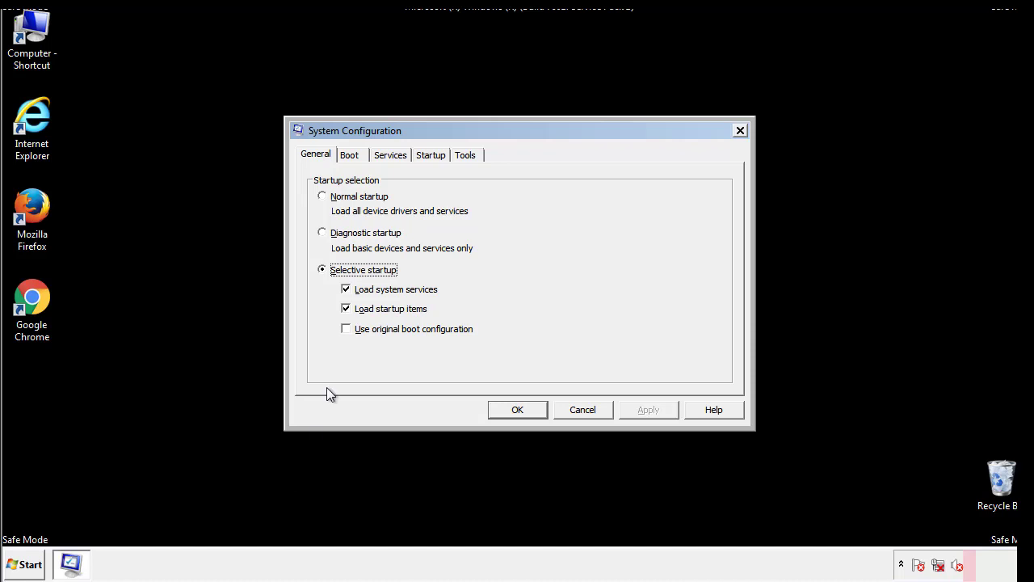
# Step: Turn off the Safe boot option for Windows 7, apply the change and restart the computer
pyautogui.click(349, 155)
pyautogui.click(325, 311)
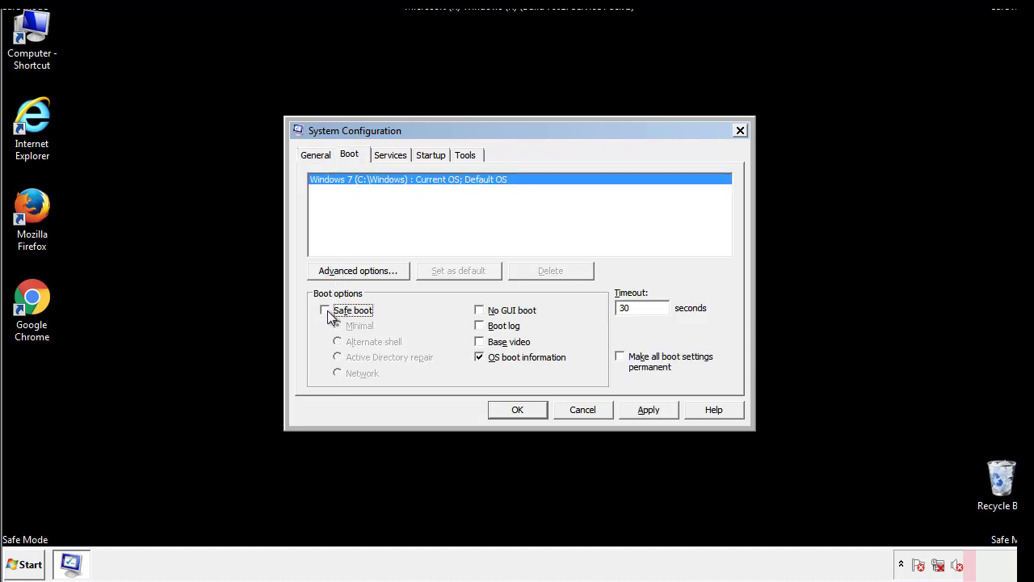
pyautogui.click(651, 411)
pyautogui.click(537, 411)
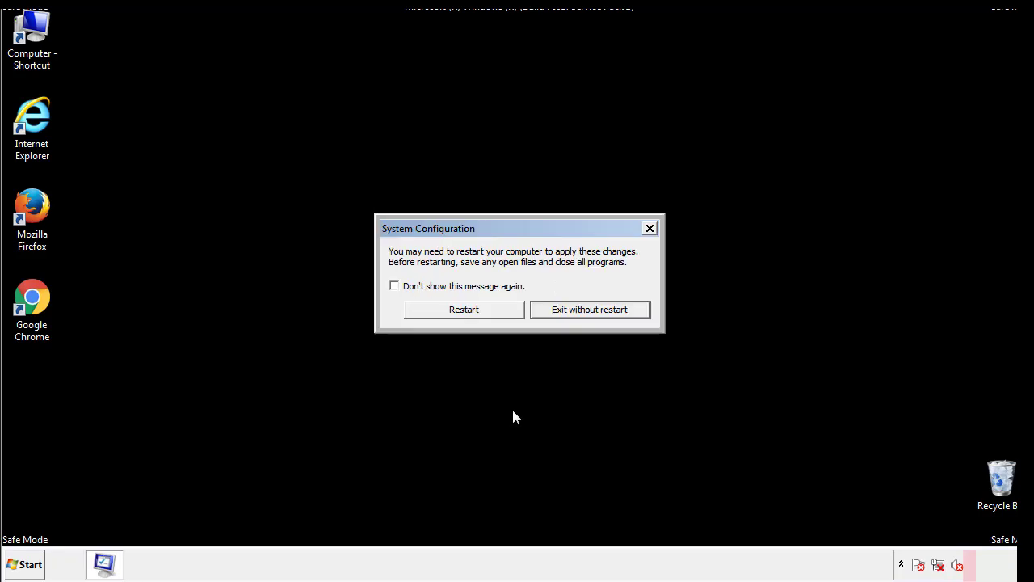
pyautogui.click(479, 314)
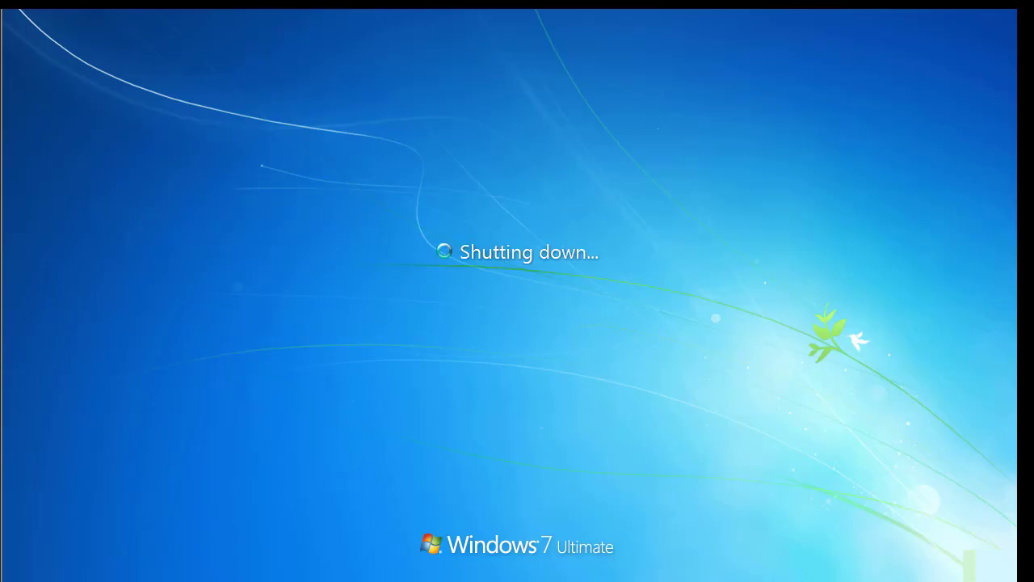